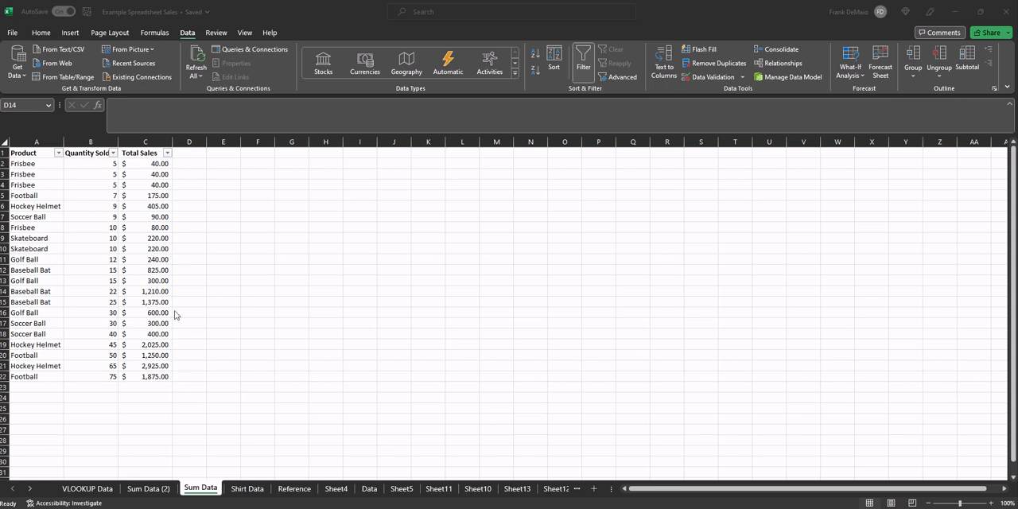
- Turn off the filter on the header row of the product sales table
left_click(51, 159)
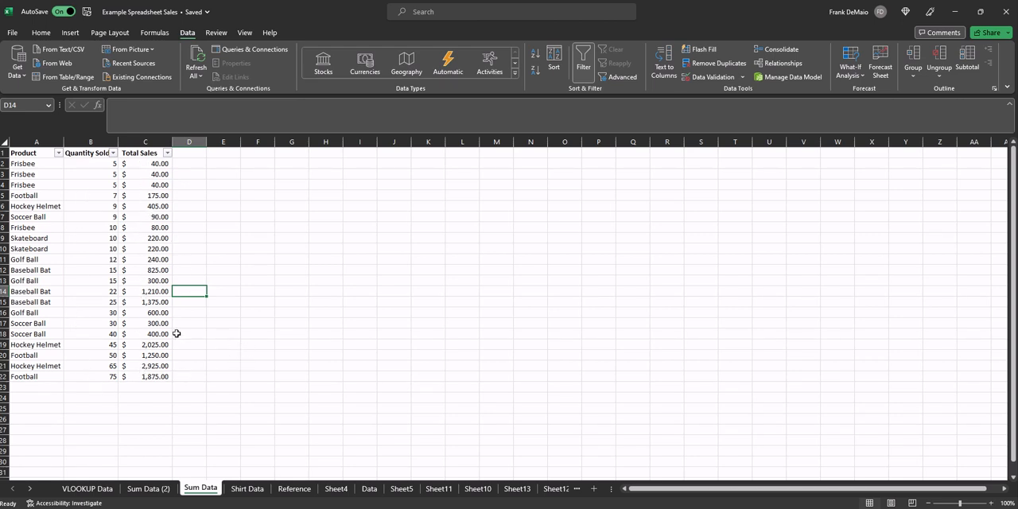
left_click(215, 252)
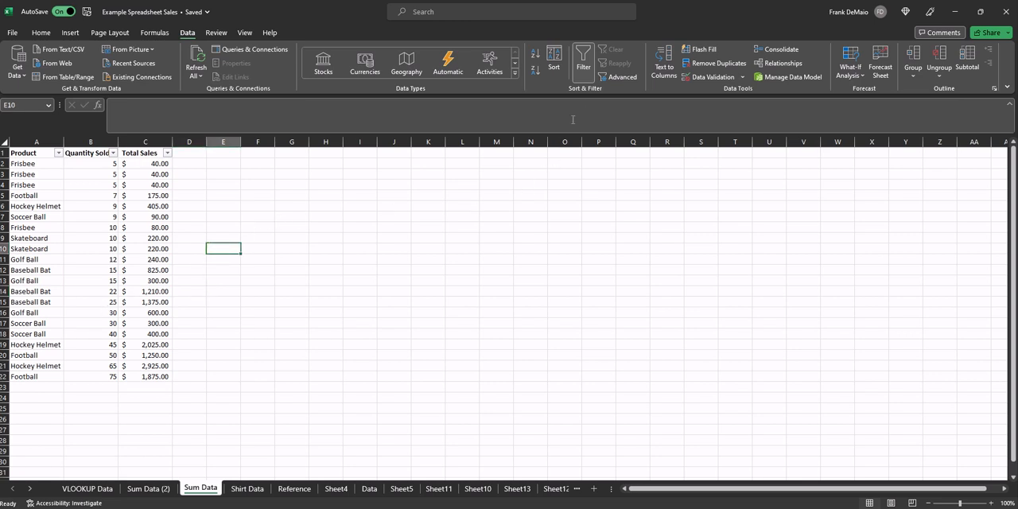
left_click(582, 60)
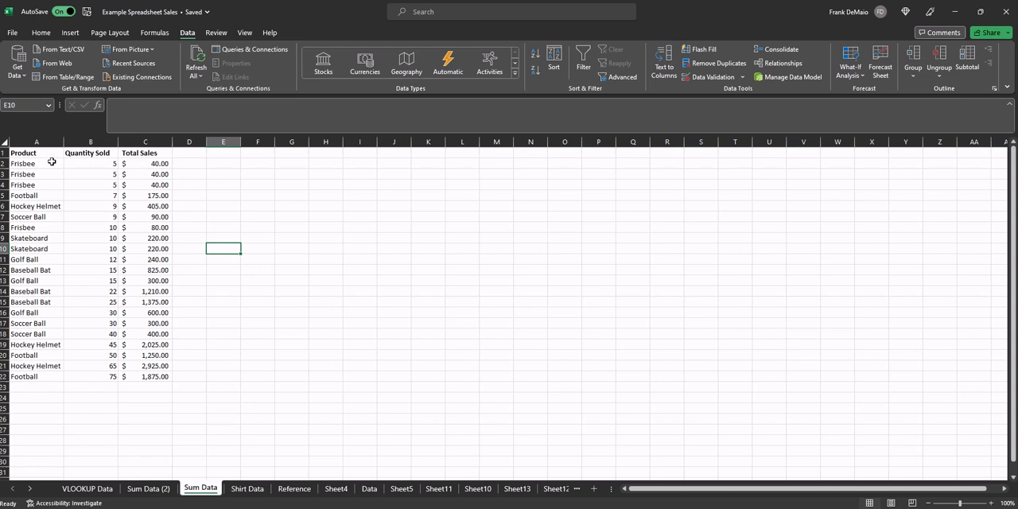
- Select the whole product sales table, A1:C22, including its header row
left_click_drag(38, 153, 139, 374)
left_click(555, 61)
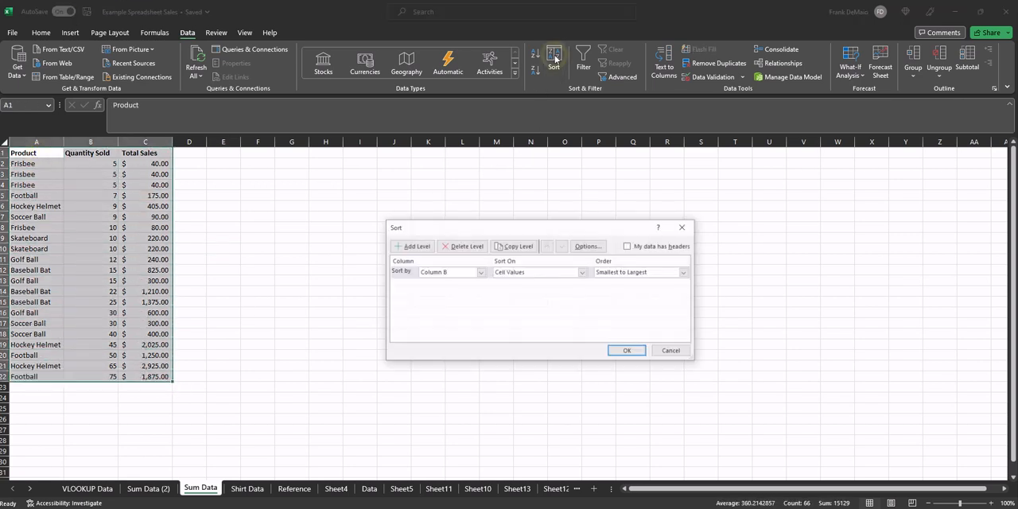
left_click(673, 351)
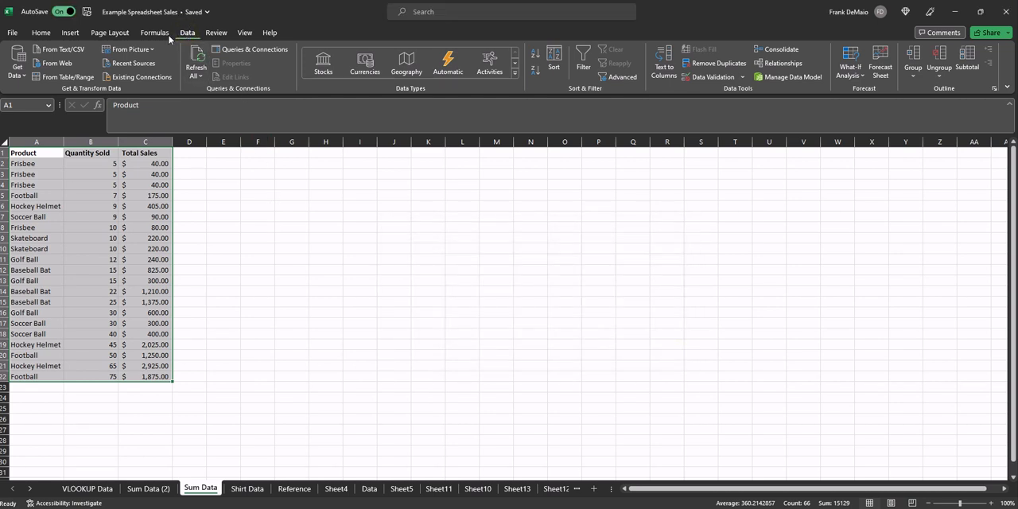
left_click(41, 33)
left_click(71, 34)
left_click(112, 33)
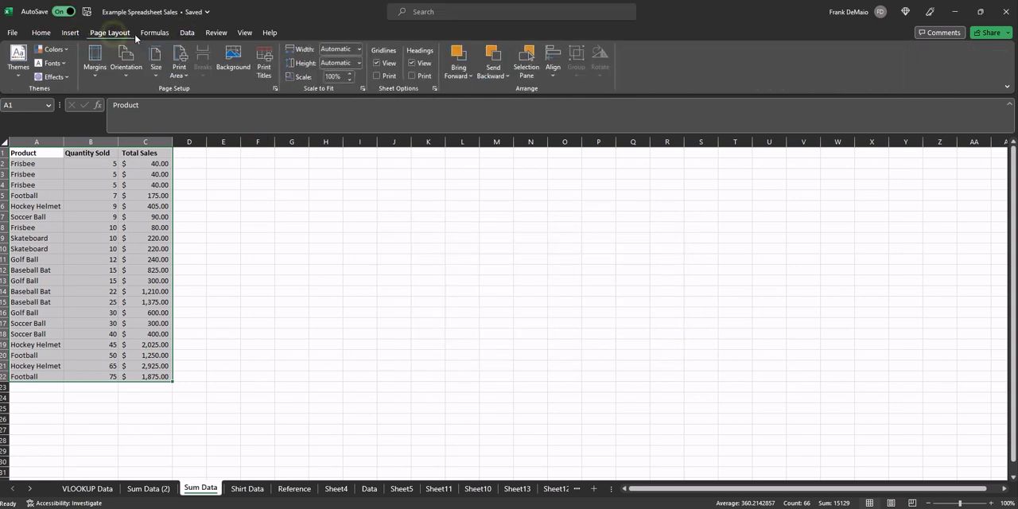
left_click(155, 33)
left_click(188, 34)
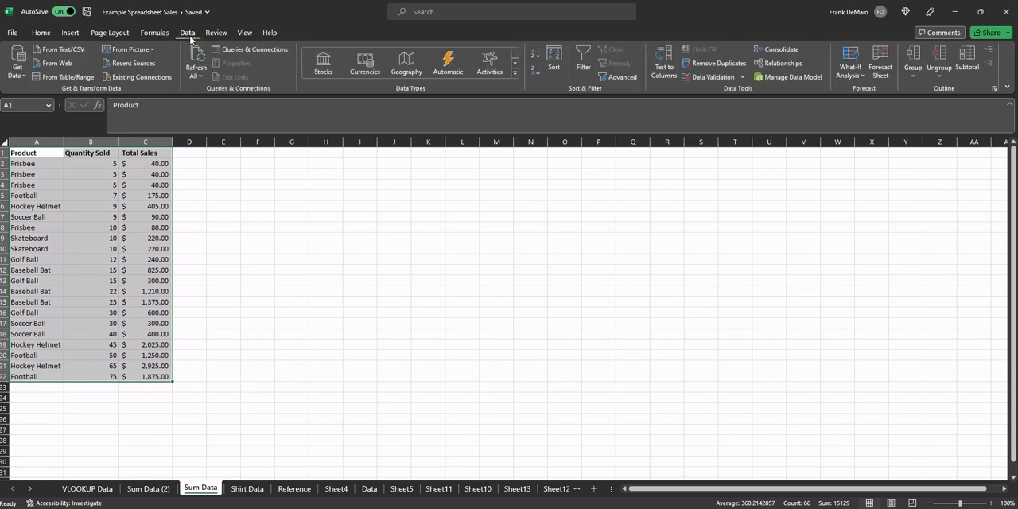
- Start a custom sort of the selected table and mark the data as having headers
left_click(553, 61)
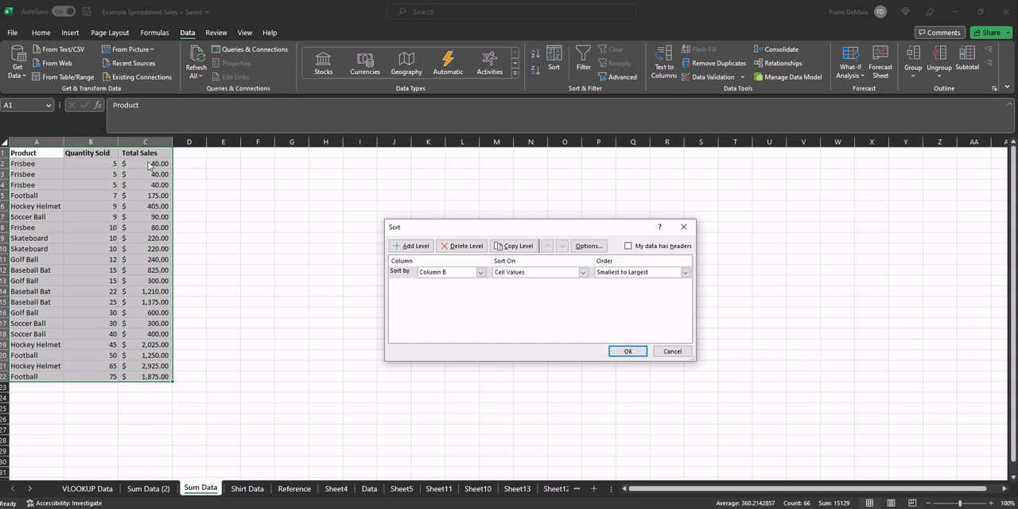
left_click(471, 275)
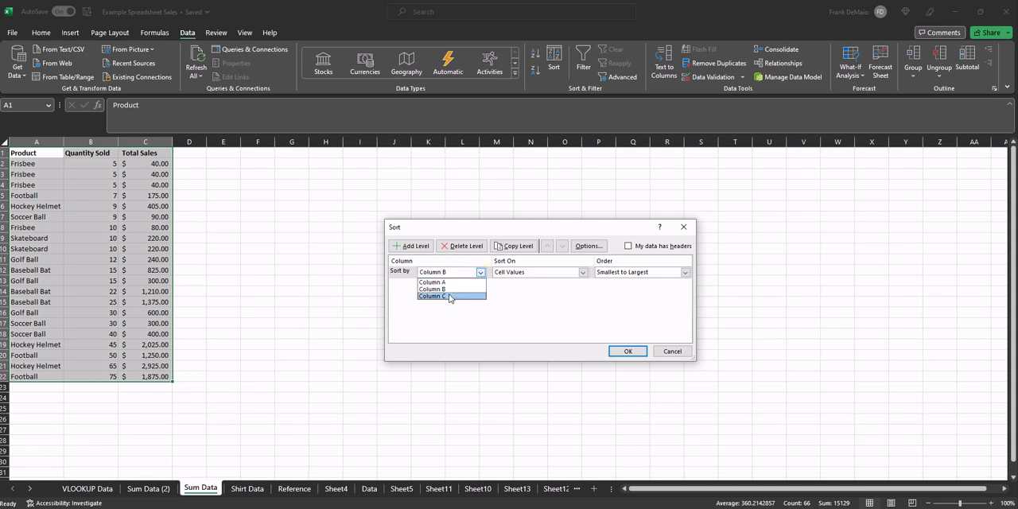
left_click(521, 297)
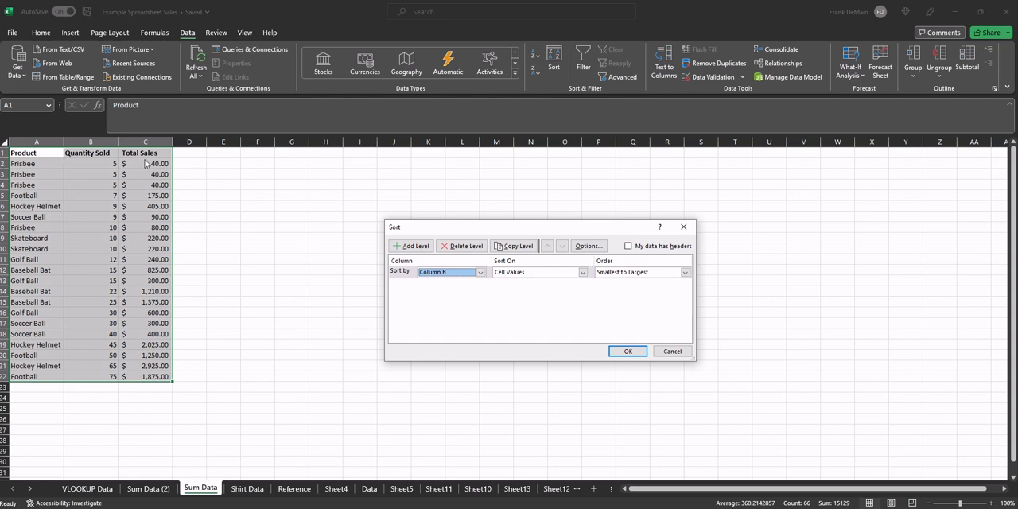
left_click(629, 246)
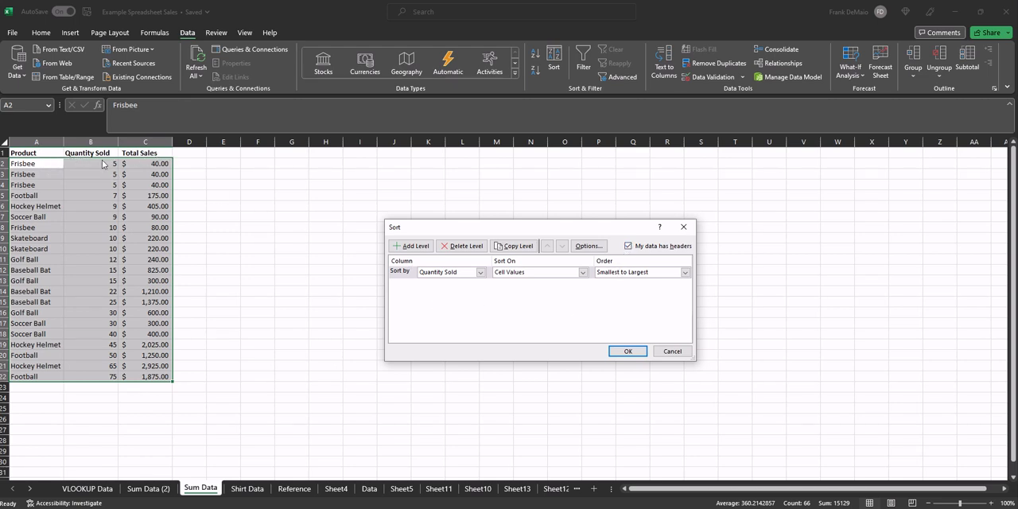
- Sort the table by Total Sales on cell values, ordered Largest to Smallest
left_click(481, 273)
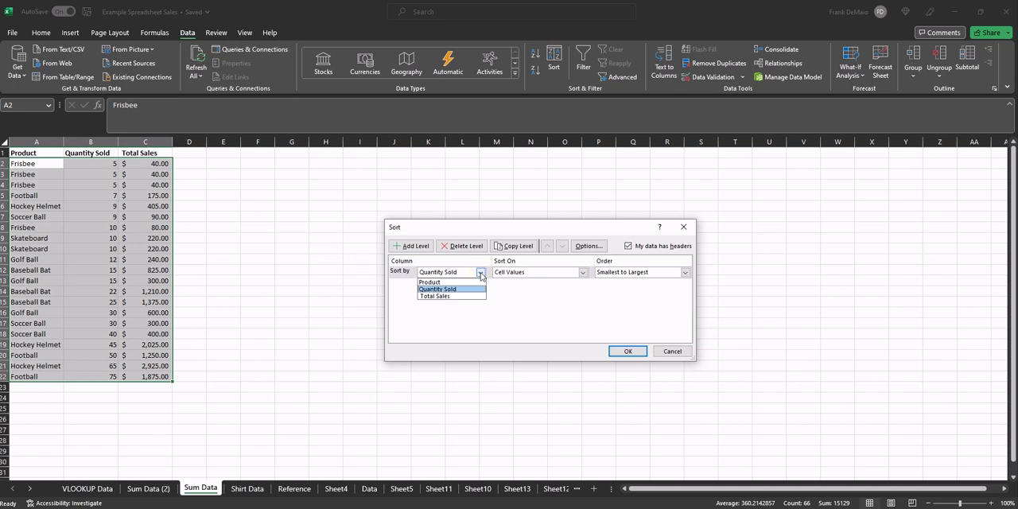
left_click(441, 297)
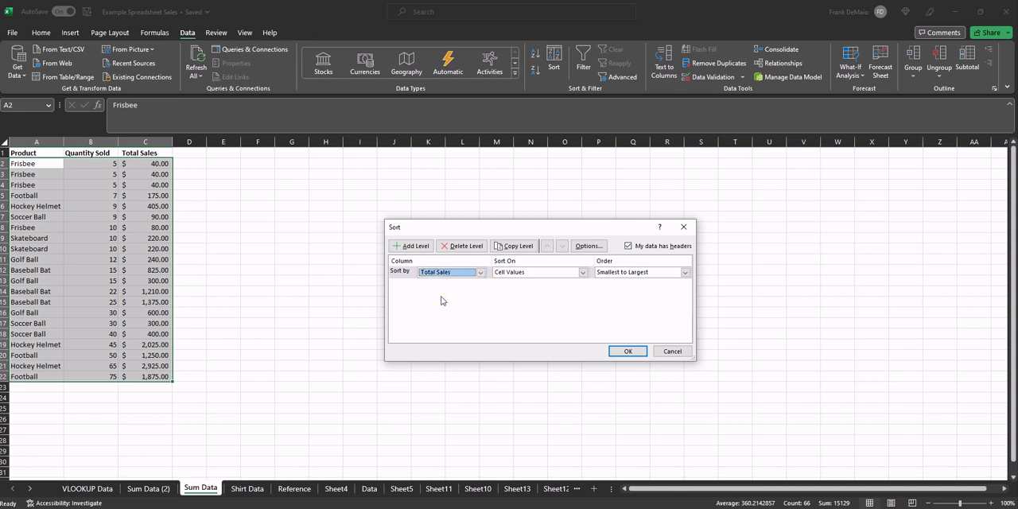
left_click(633, 278)
left_click(624, 295)
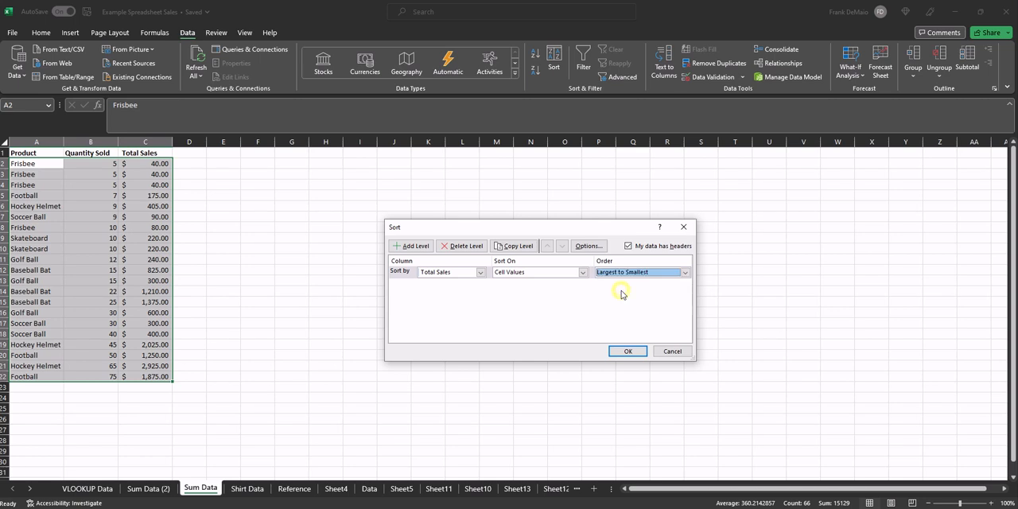
left_click(628, 351)
left_click(212, 226)
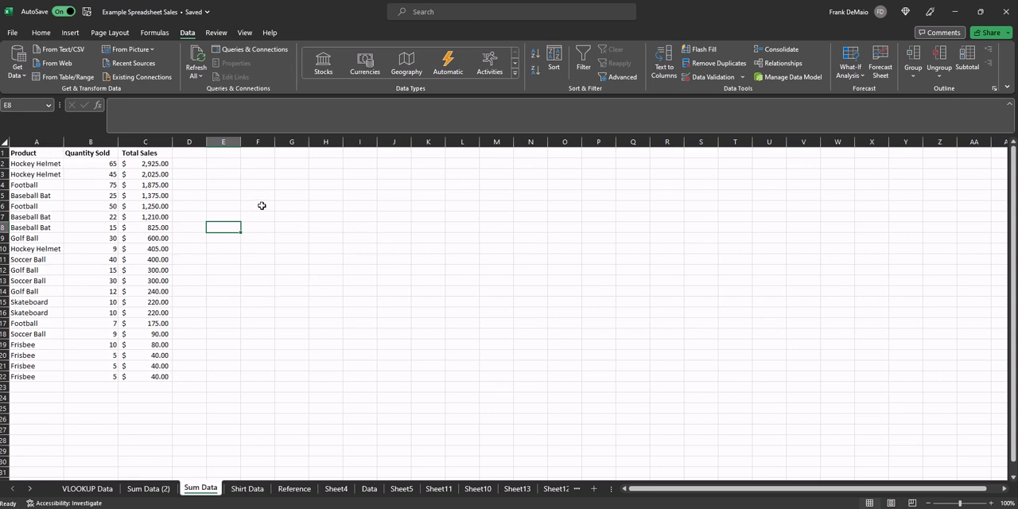
- Sort the whole sales table by Product on cell values, ordered A to Z
left_click_drag(40, 154, 155, 378)
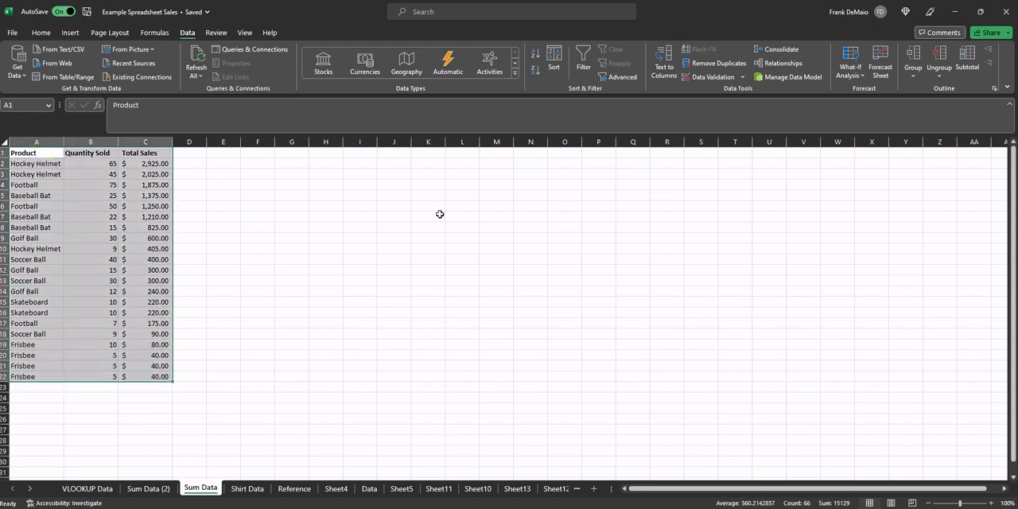
left_click(553, 60)
left_click(481, 272)
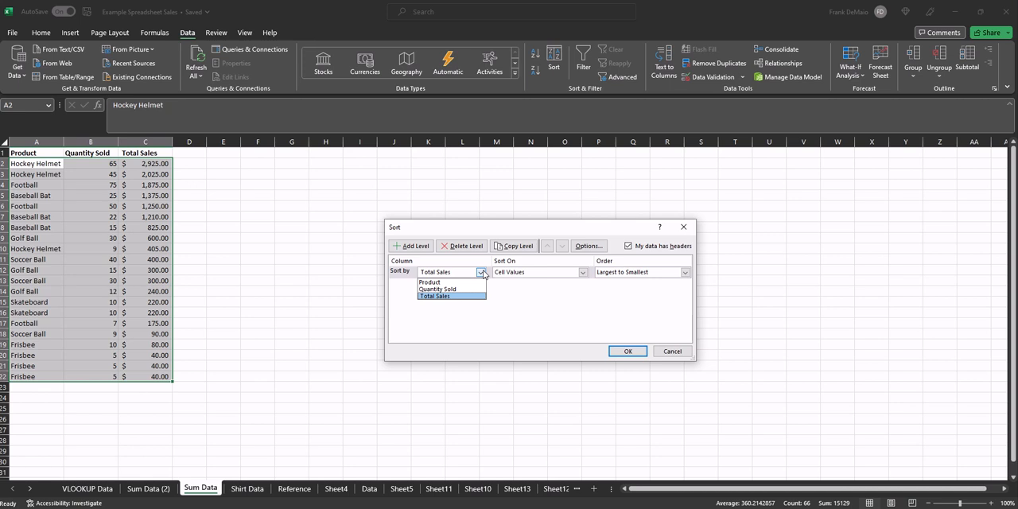
left_click(454, 283)
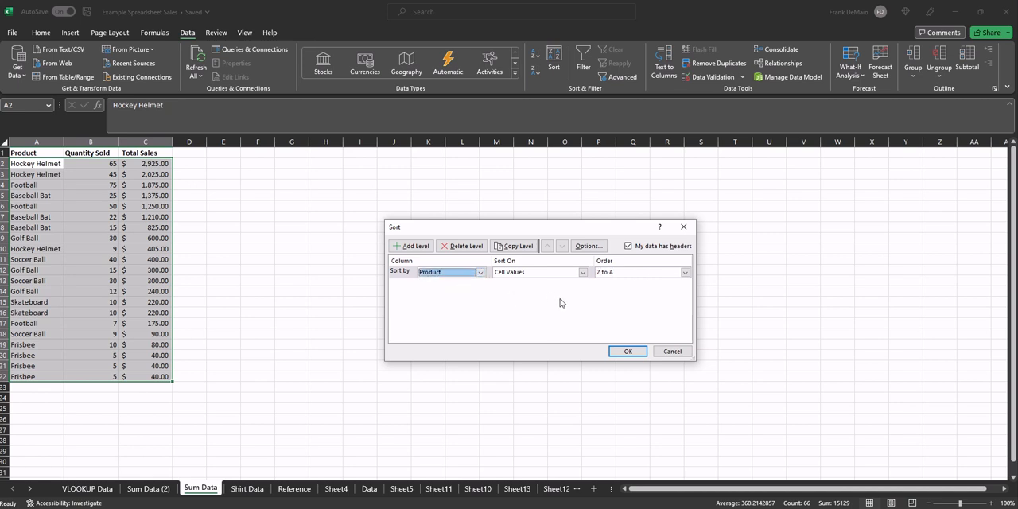
left_click(621, 273)
left_click(614, 282)
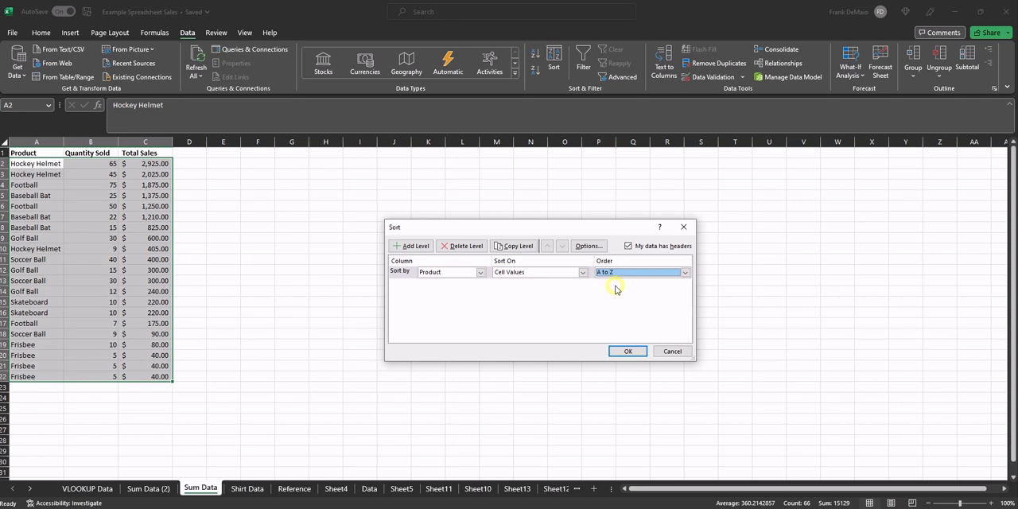
left_click(627, 351)
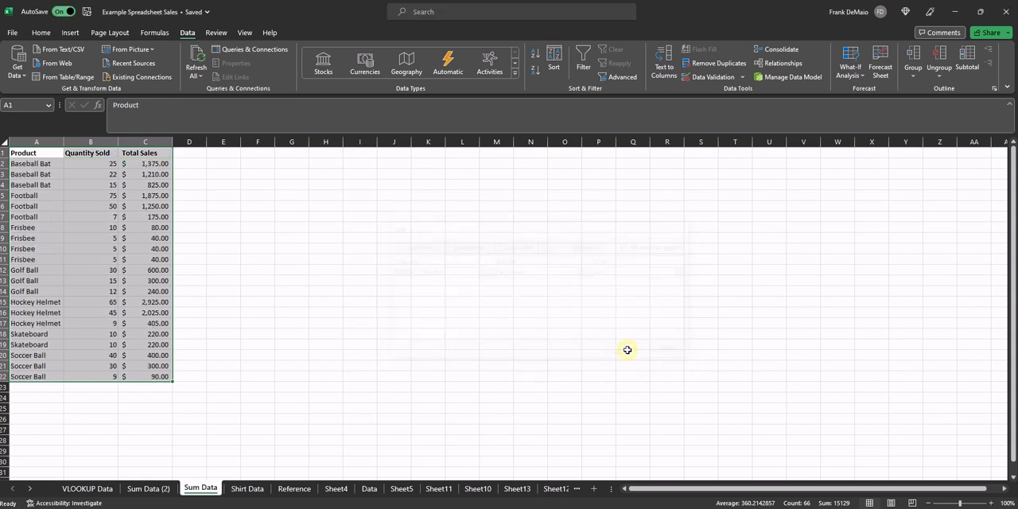
left_click(21, 166)
left_click_drag(23, 165, 38, 216)
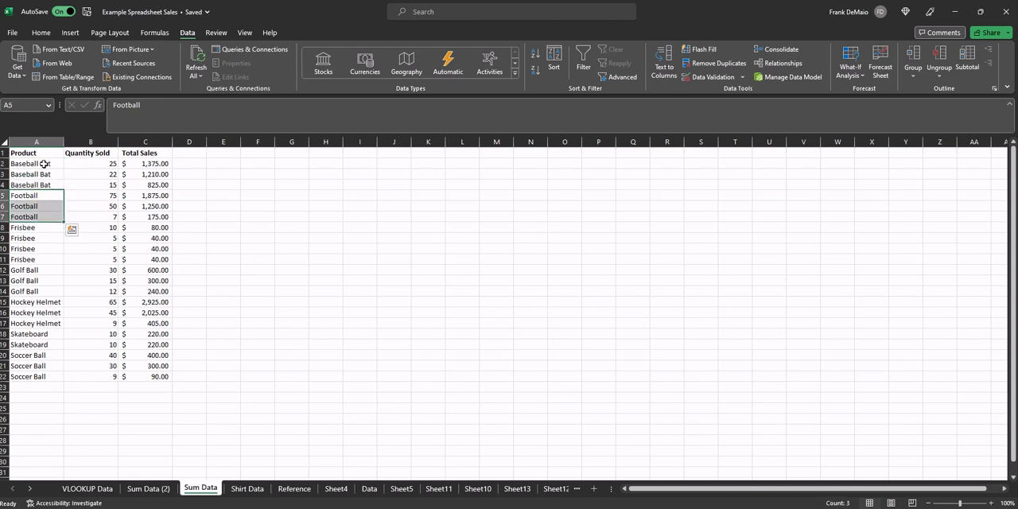
left_click(232, 204)
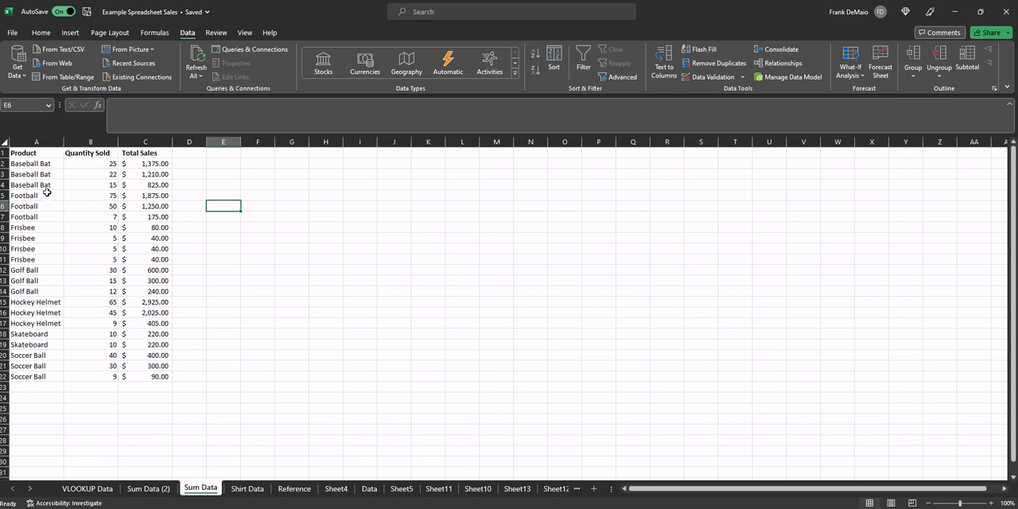
- Add a second sort level on Quantity Sold, Largest to Smallest, beneath Product A to Z, and apply it to the whole table
left_click_drag(47, 152, 141, 372)
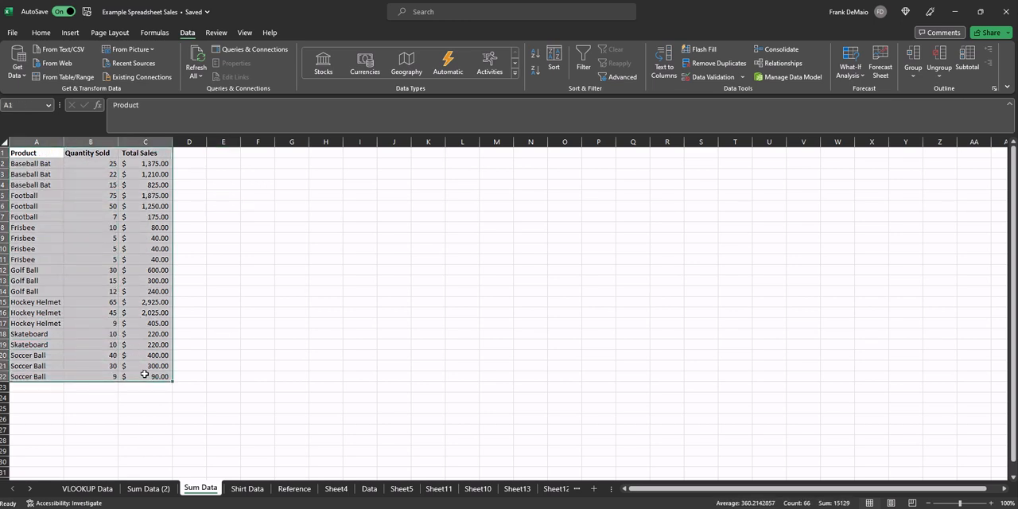
left_click(551, 57)
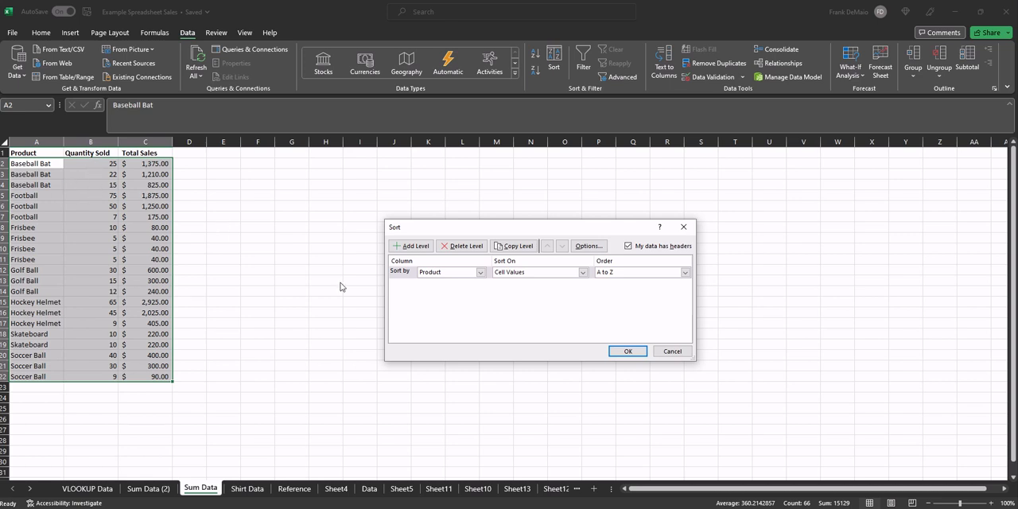
left_click(410, 246)
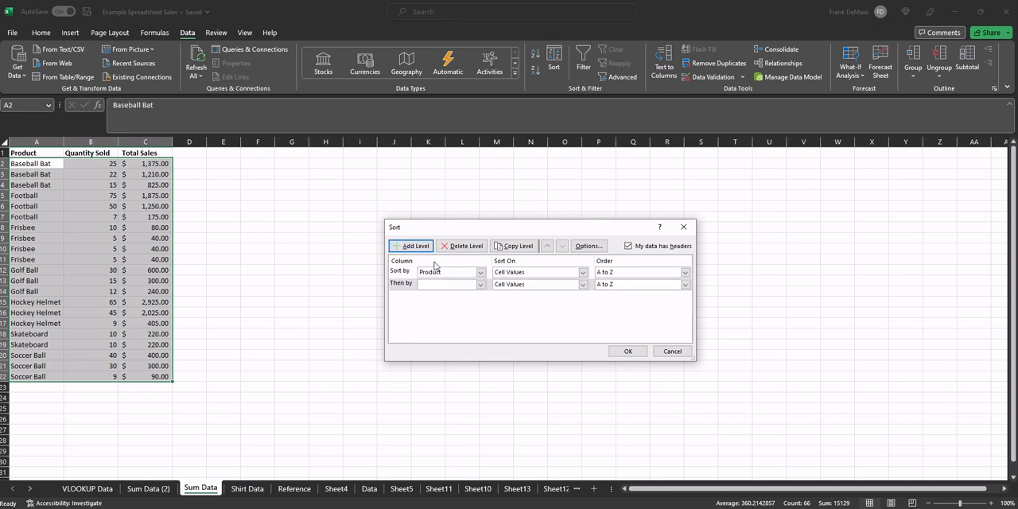
left_click(480, 284)
left_click(454, 302)
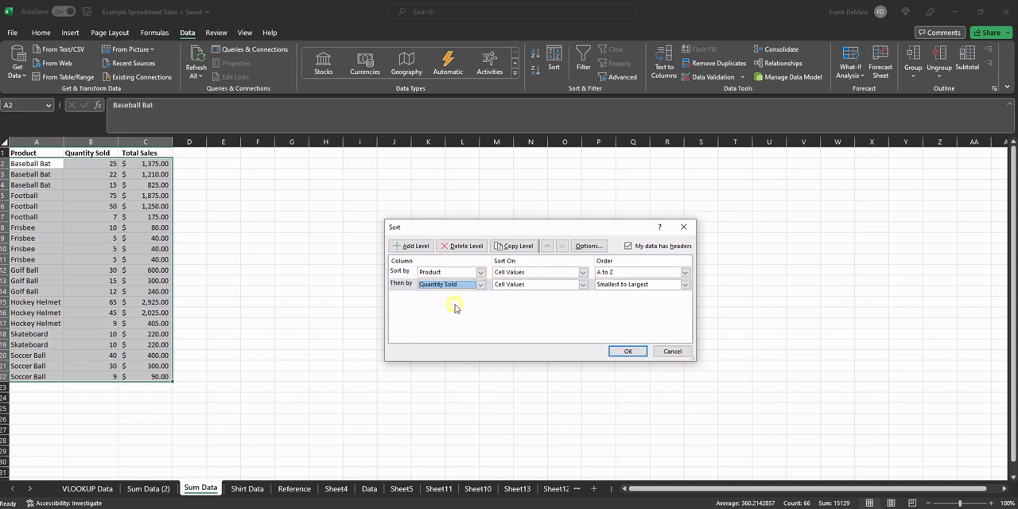
left_click(625, 286)
left_click(607, 302)
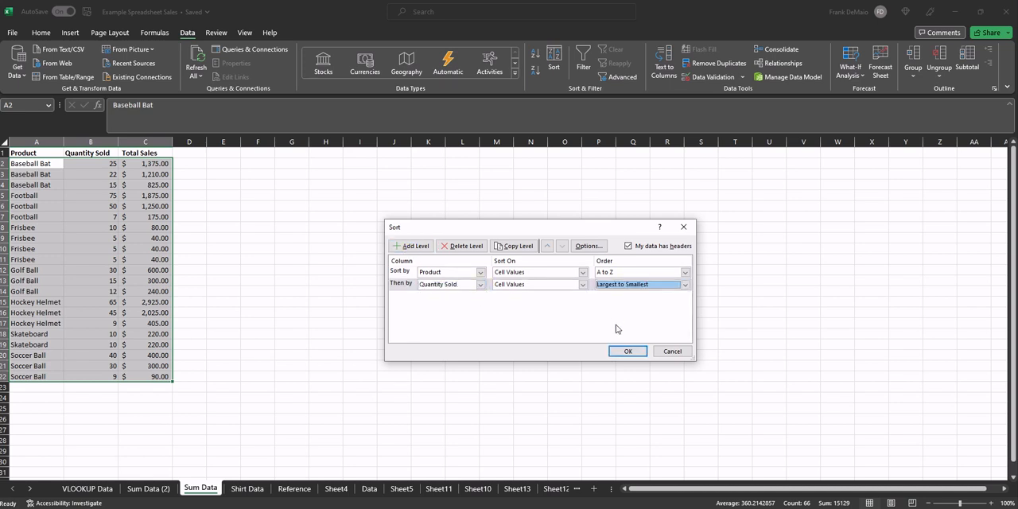
left_click(624, 350)
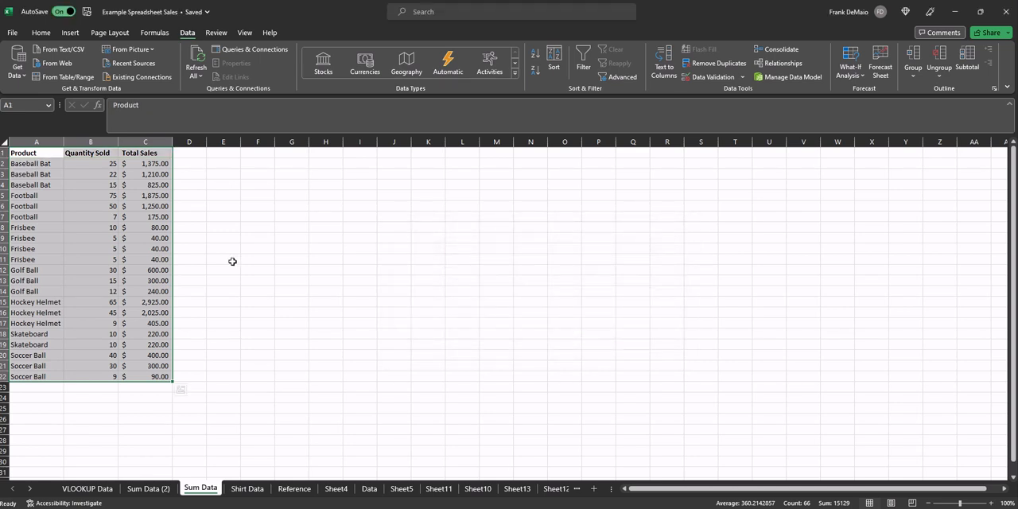
left_click(80, 186)
left_click_drag(52, 165, 48, 184)
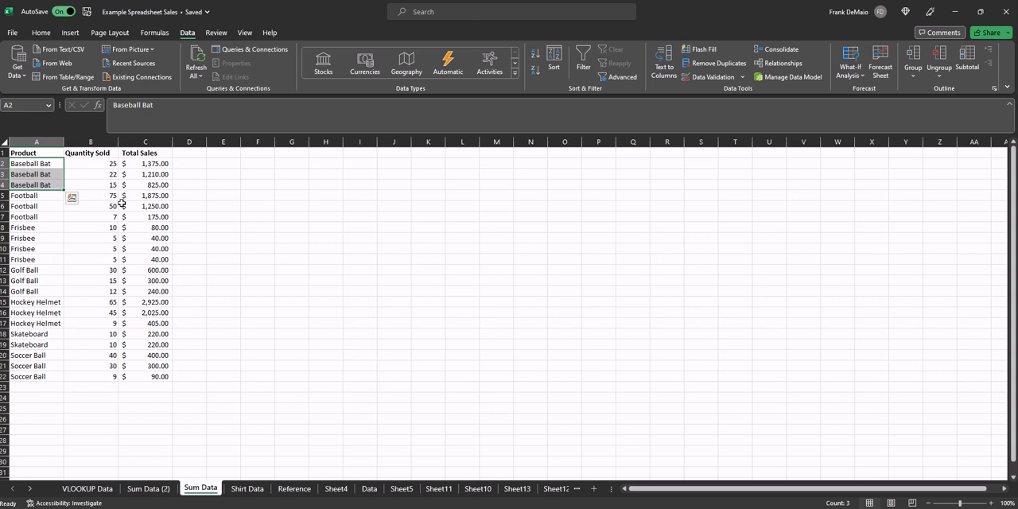
left_click(95, 165)
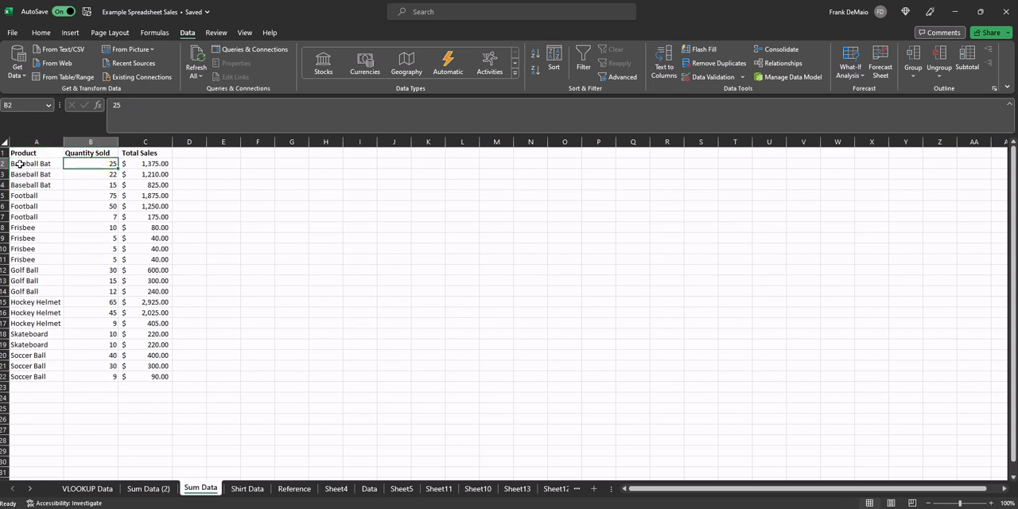
left_click_drag(88, 162, 98, 283)
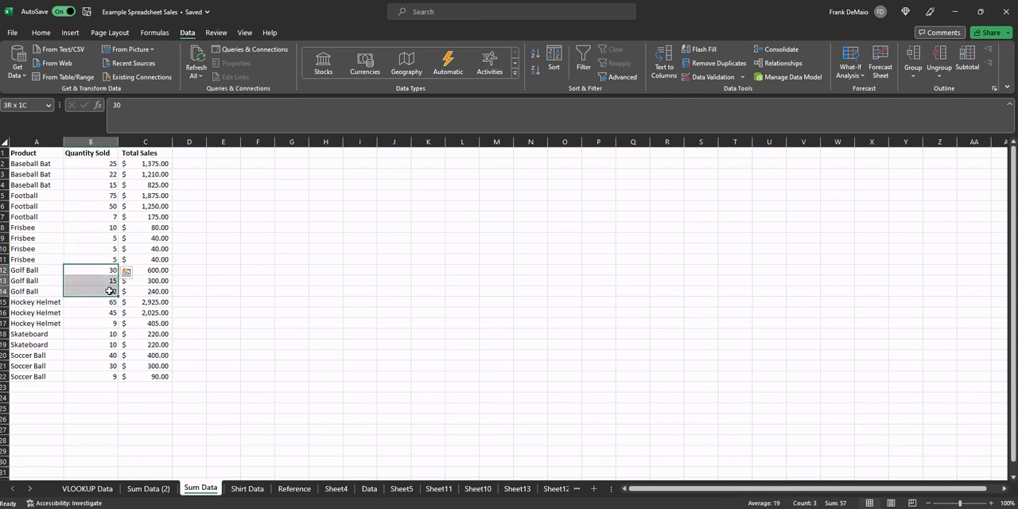
left_click(226, 280)
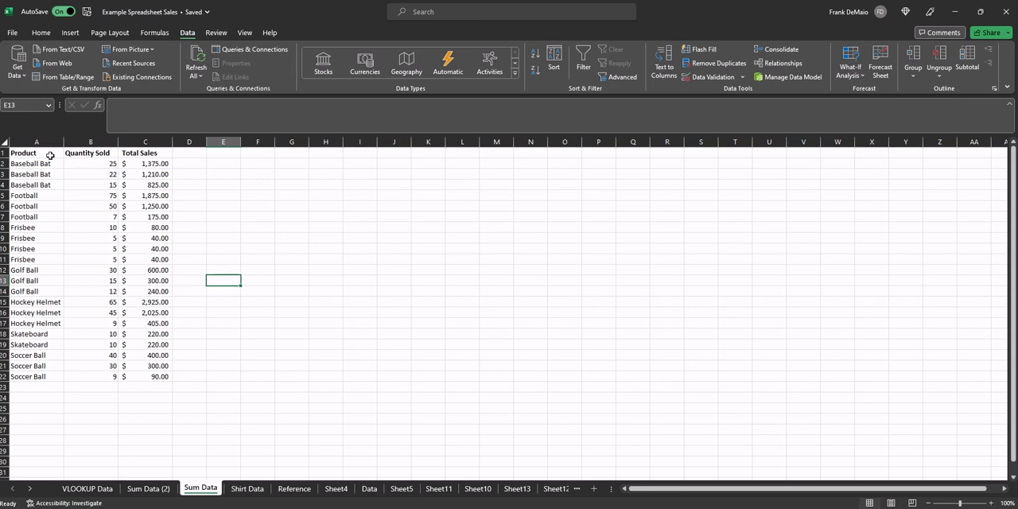
- Sort the whole sales table only by Total Sales, Largest to Smallest, after deleting the Product level from the sort
left_click_drag(49, 153, 151, 377)
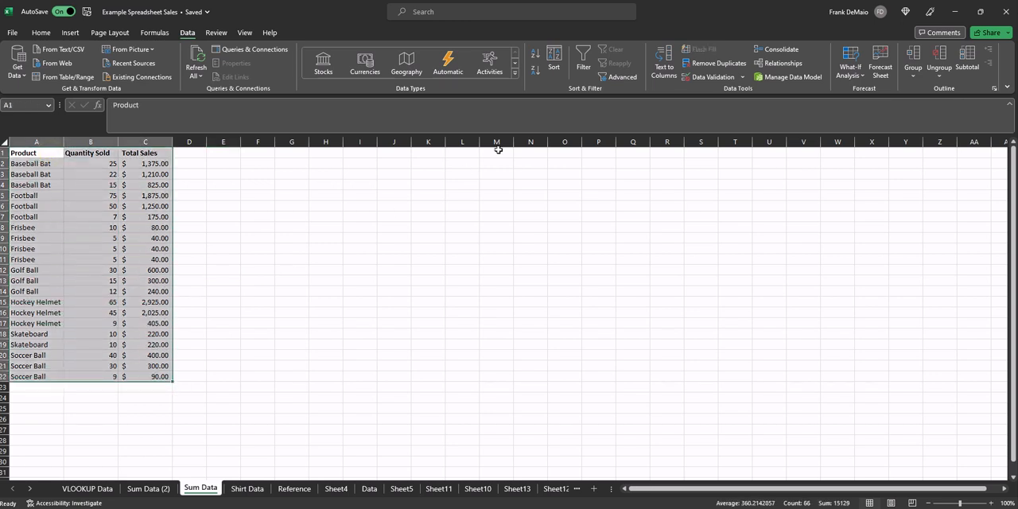
left_click(554, 67)
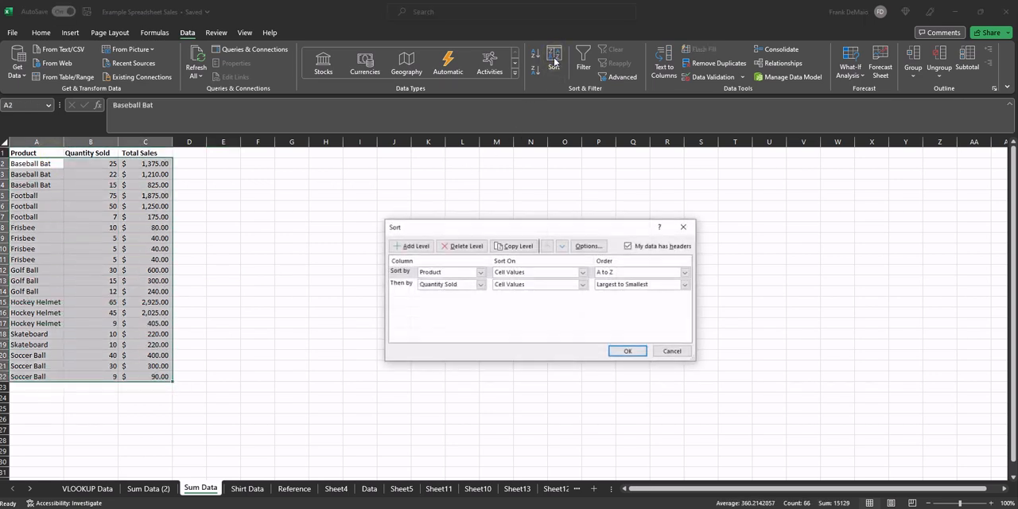
left_click(462, 278)
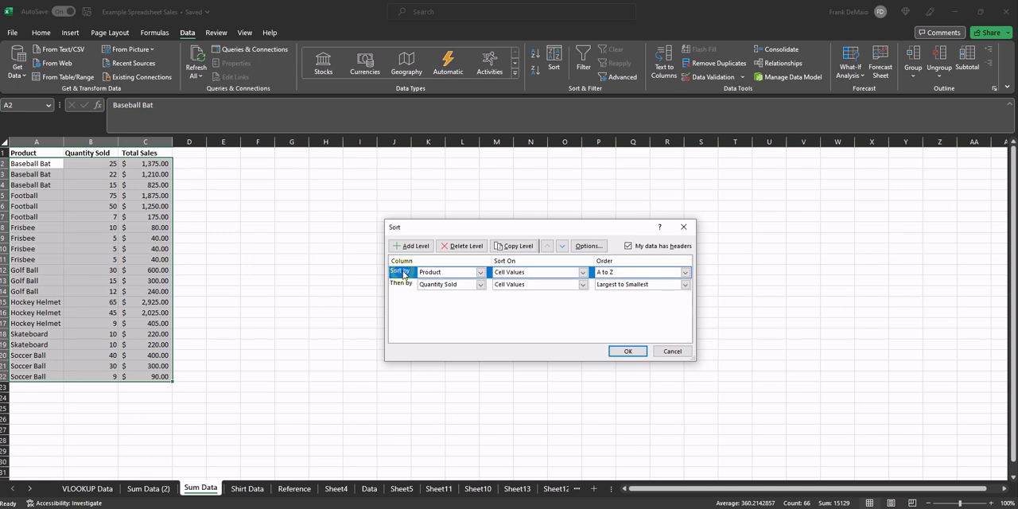
left_click(466, 247)
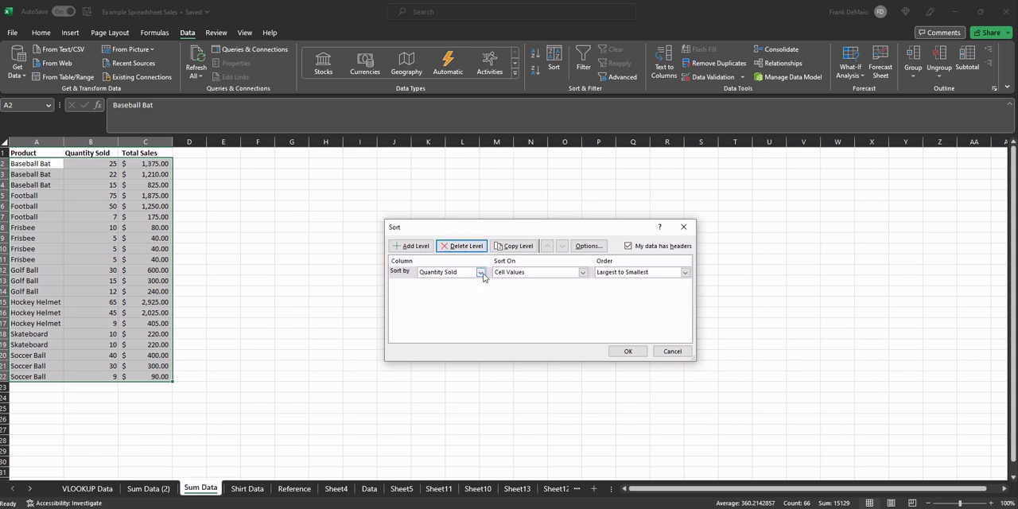
left_click(480, 272)
left_click(461, 296)
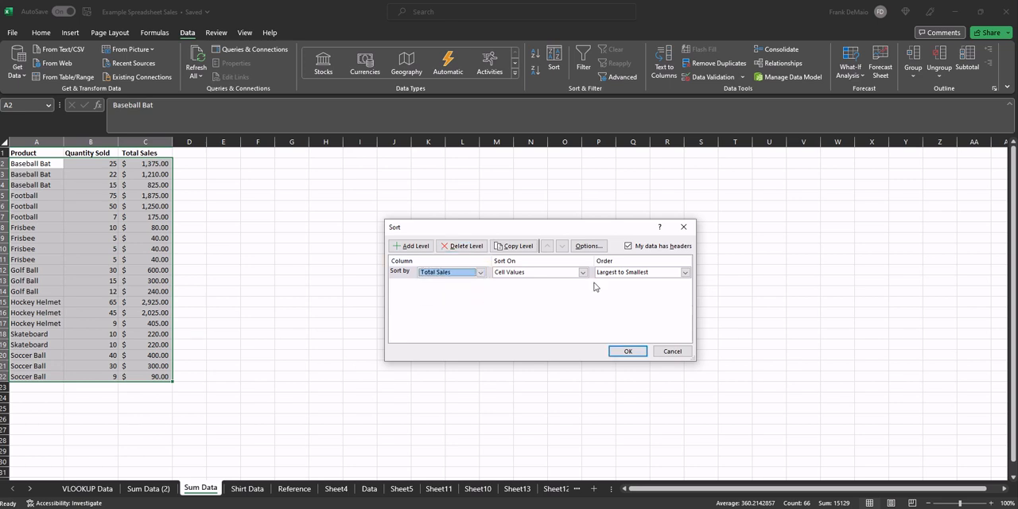
left_click(617, 351)
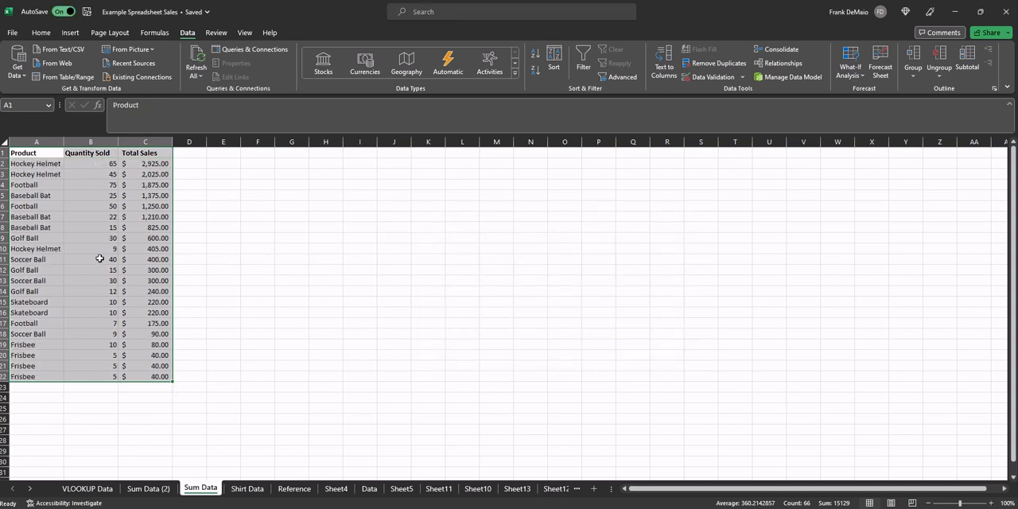
- Add a second sort level on Quantity Sold, Largest to Smallest, beneath Total Sales and apply it to the table
left_click(554, 60)
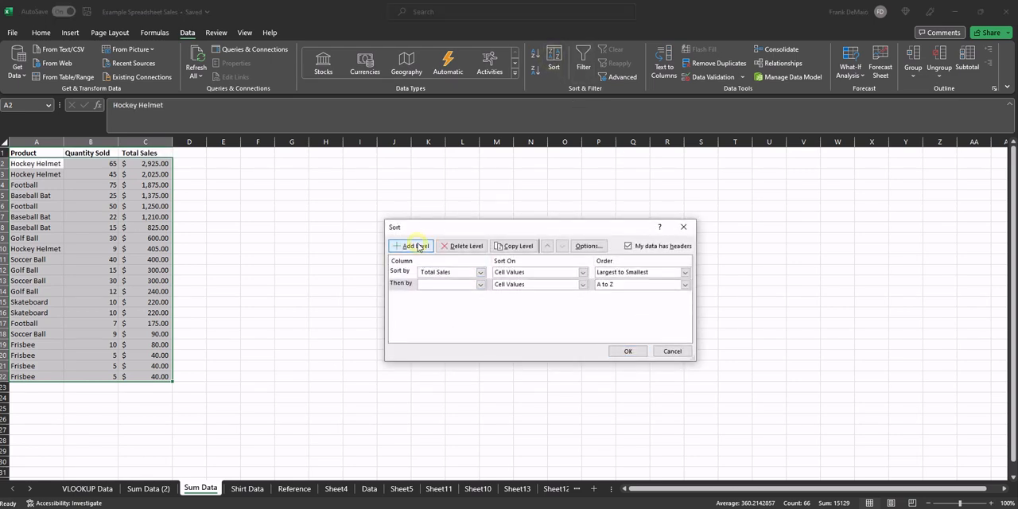
left_click(480, 284)
left_click(461, 303)
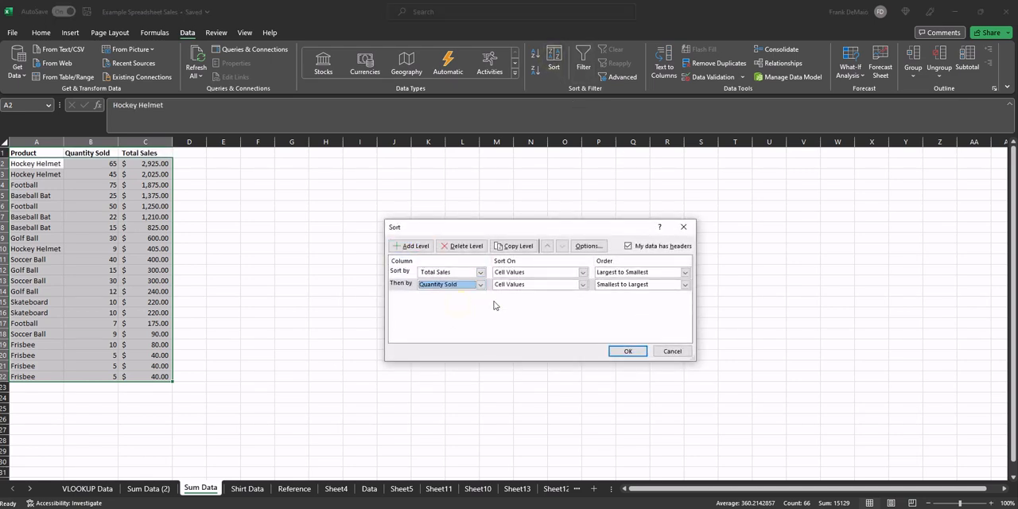
left_click(626, 285)
left_click(625, 299)
left_click(628, 349)
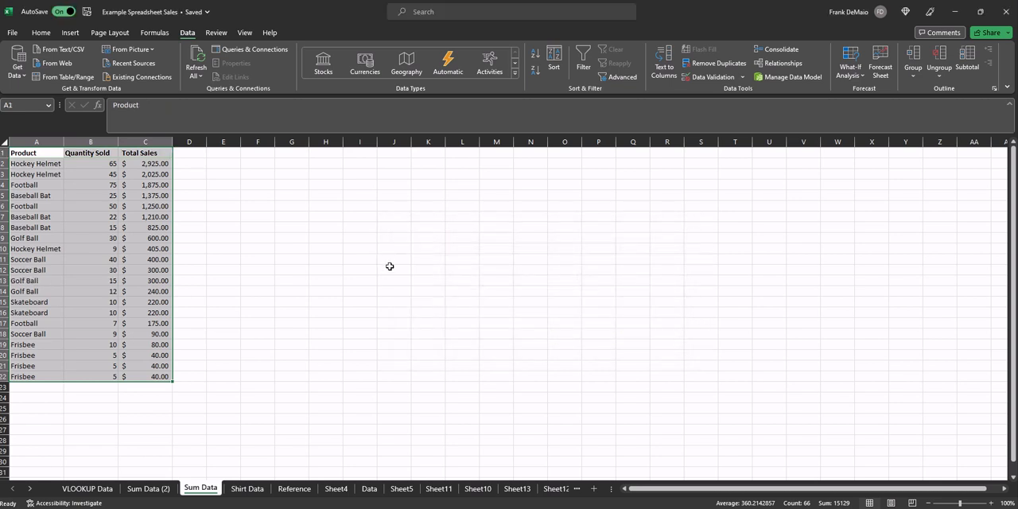
left_click(217, 249)
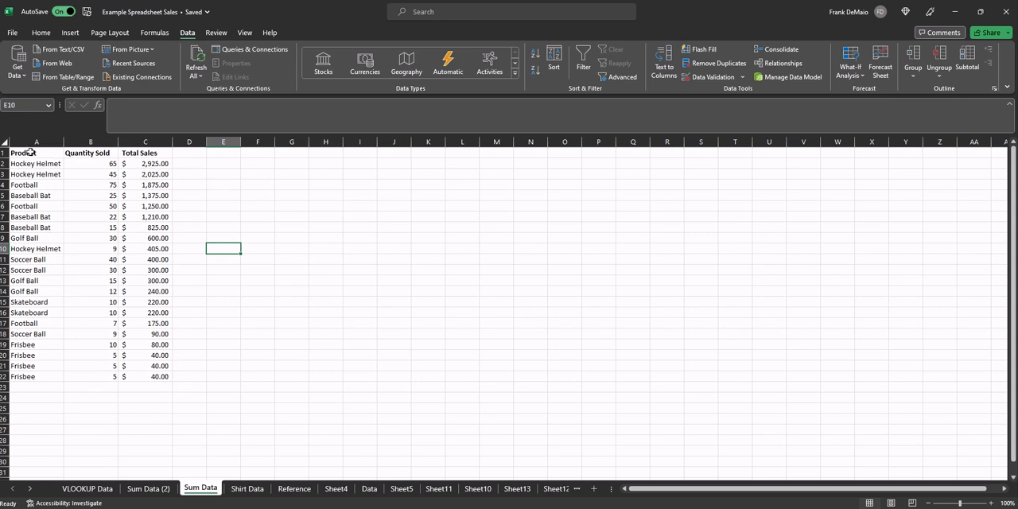
- Turn on Filter for the whole sales table, including its Product, Quantity Sold and Total Sales headers
left_click_drag(30, 151, 167, 378)
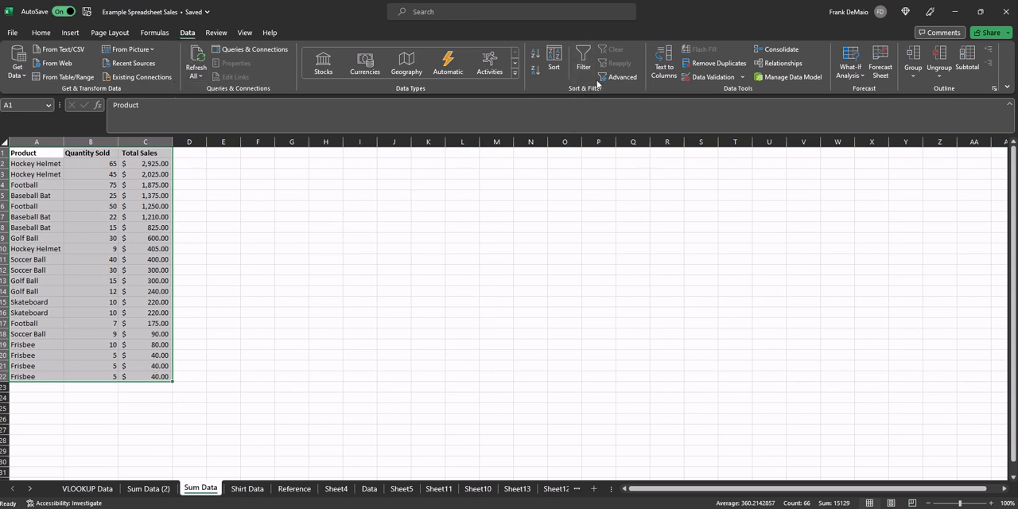
left_click(581, 55)
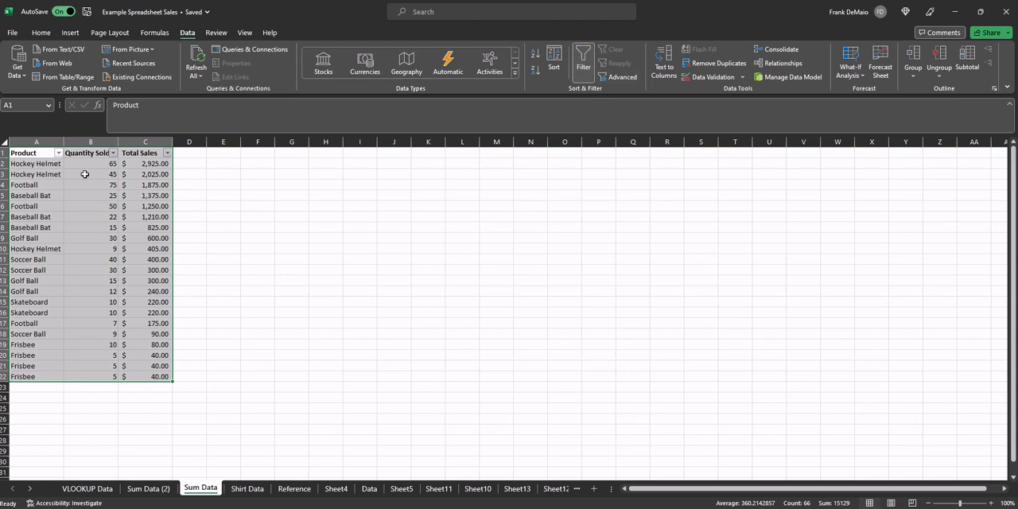
left_click(42, 153)
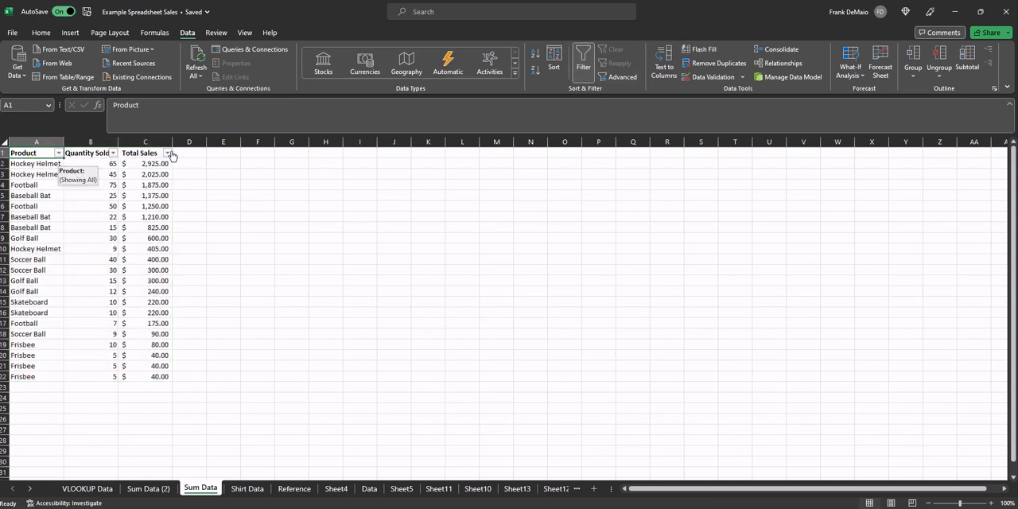
- Filter the Product column to show only the Hockey Helmet rows
left_click(59, 154)
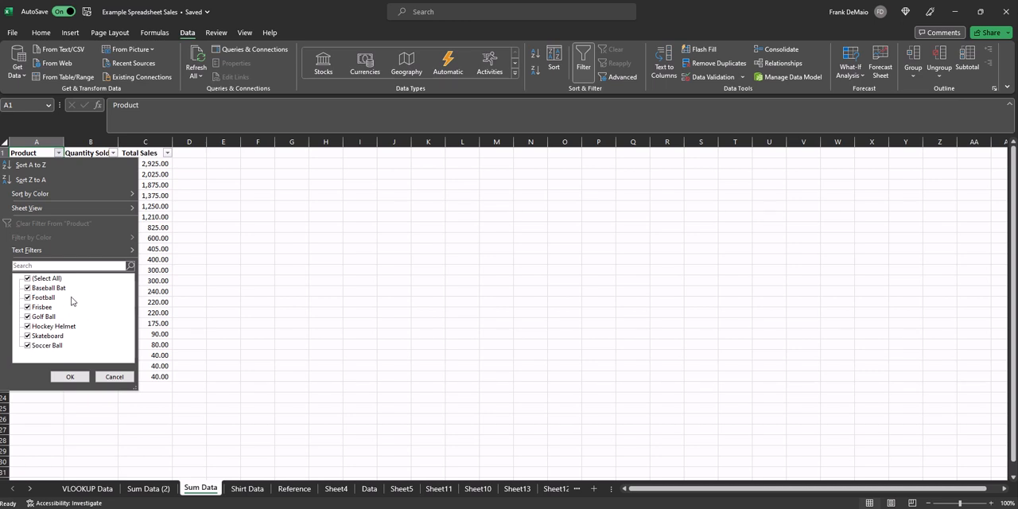
left_click(28, 279)
left_click(28, 326)
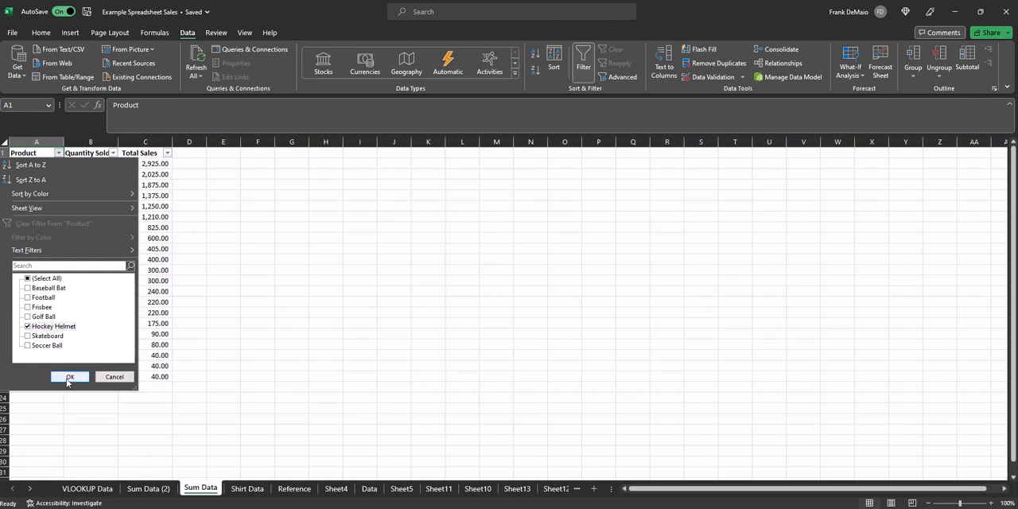
left_click(68, 379)
left_click(101, 236)
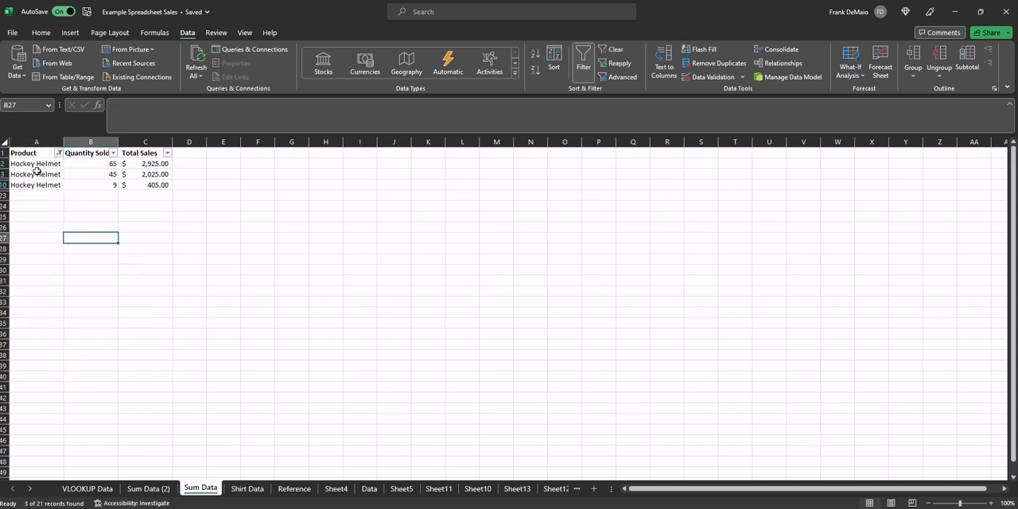
left_click_drag(15, 163, 144, 184)
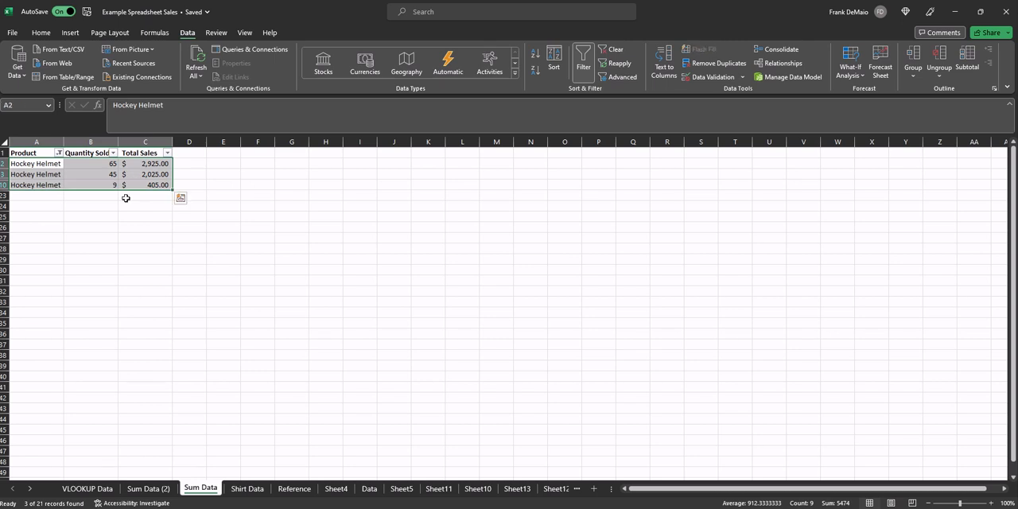
left_click(101, 233)
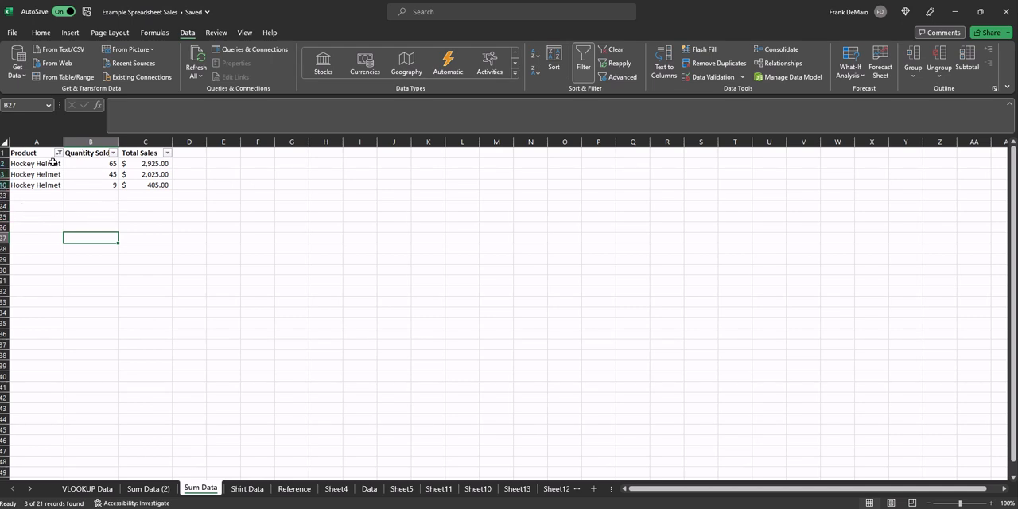
left_click(152, 208)
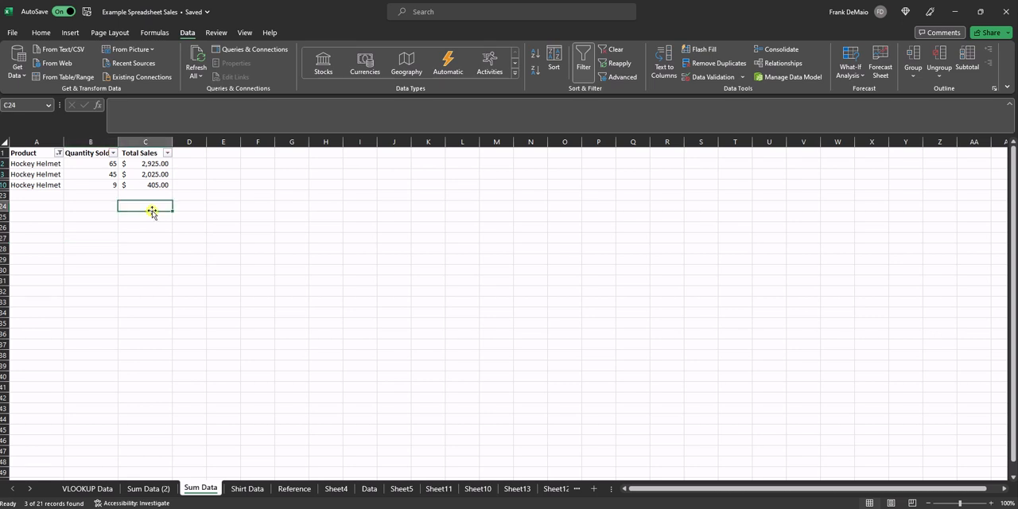
- Extend the Product filter to include Frisbee and Football alongside Hockey Helmet
left_click(59, 152)
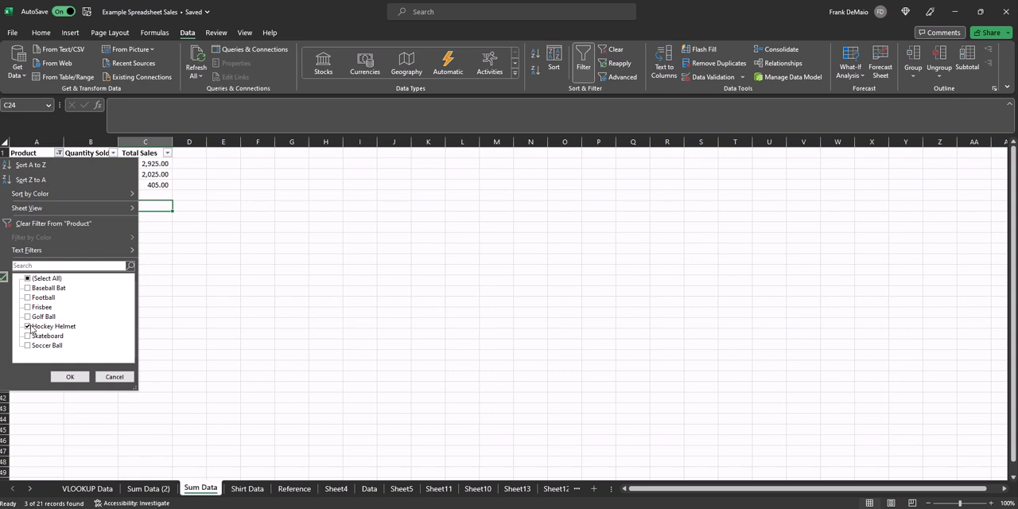
left_click(28, 307)
left_click(28, 297)
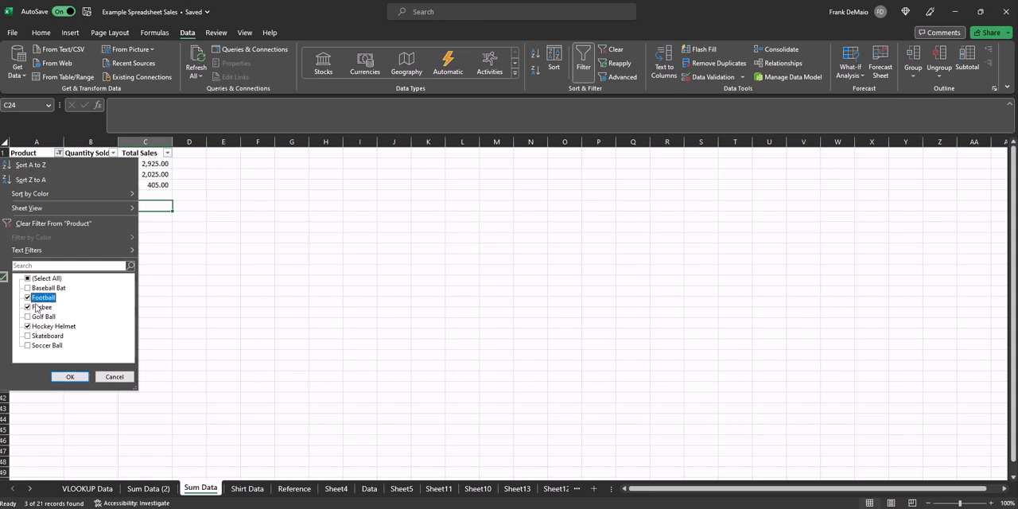
left_click(79, 377)
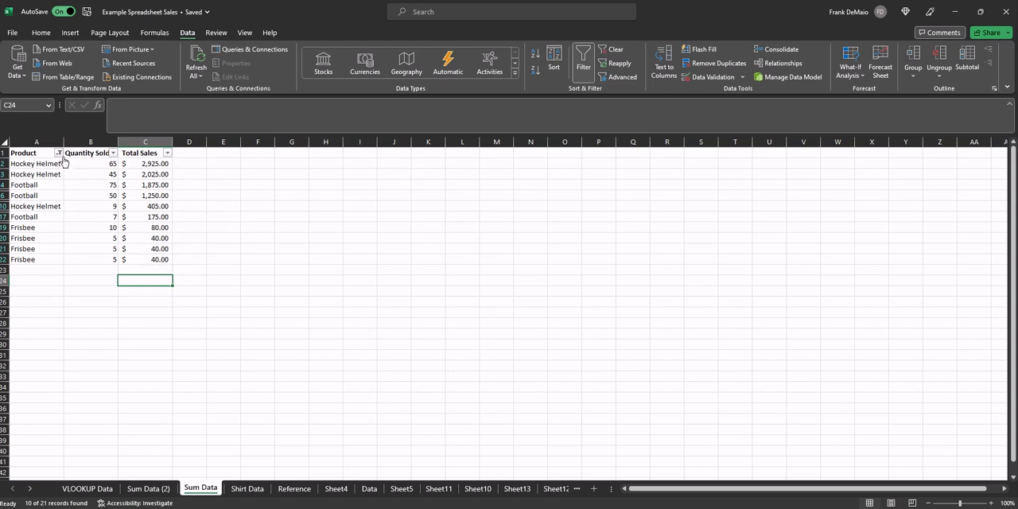
- Filter the Total Sales column to show only the values $2,025.00 and $2,925.00
left_click(167, 152)
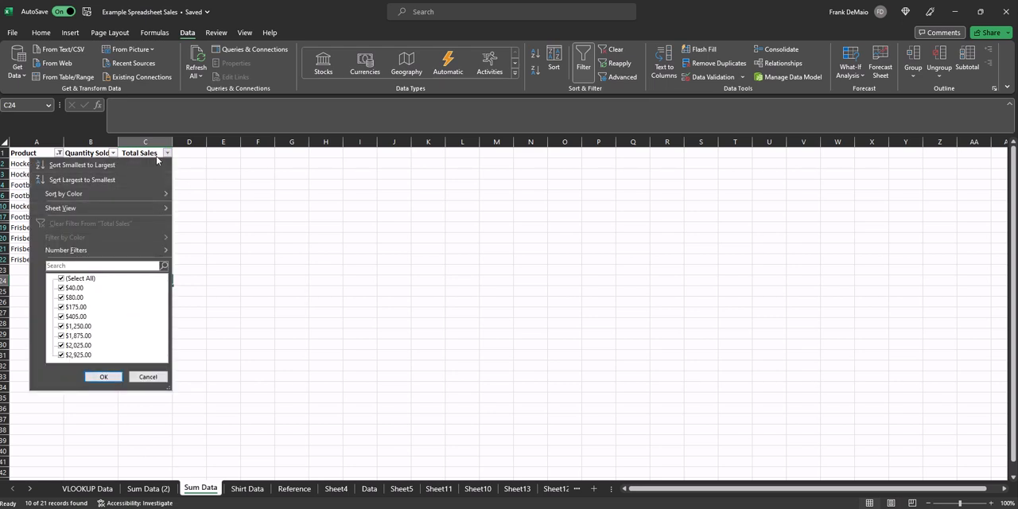
left_click(61, 278)
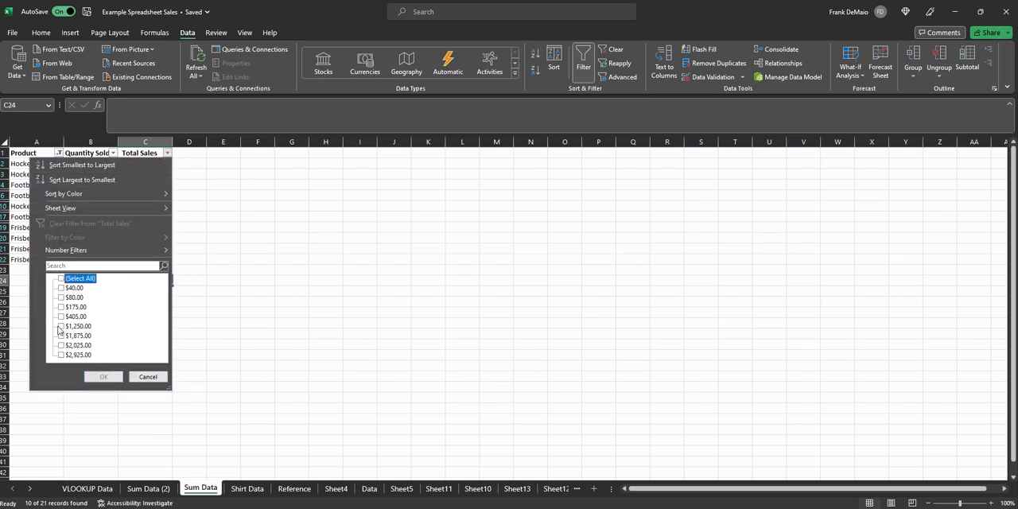
left_click(61, 346)
left_click(61, 355)
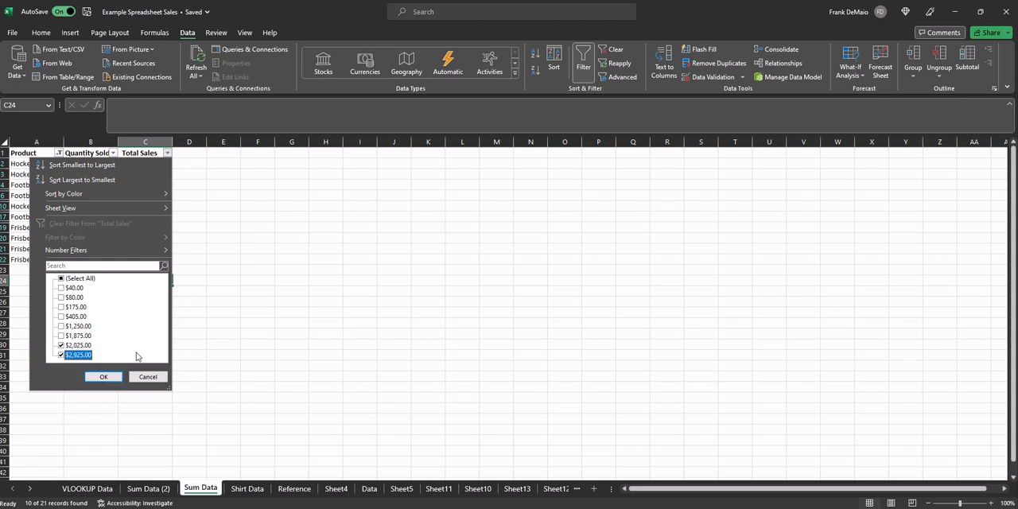
left_click(104, 376)
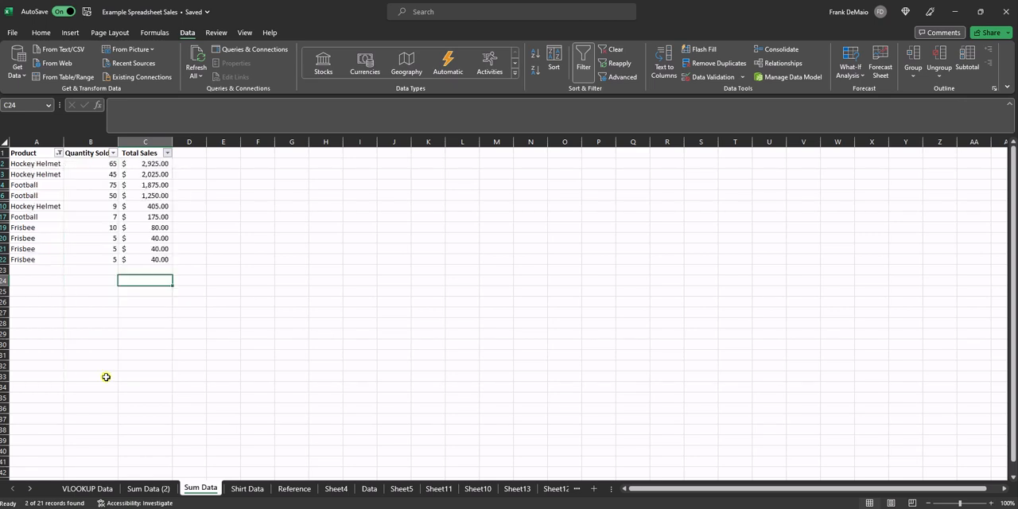
left_click(163, 224)
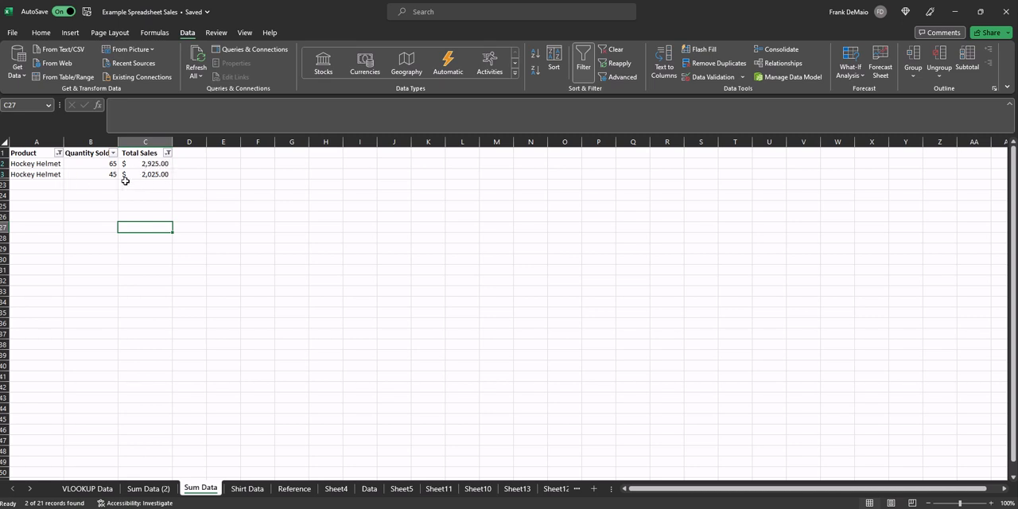
left_click(59, 153)
left_click(27, 279)
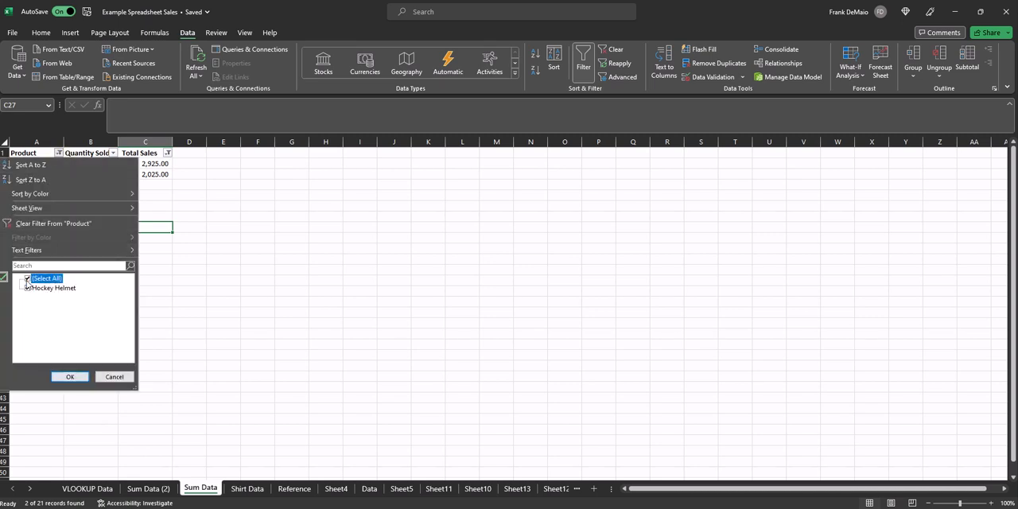
left_click(115, 376)
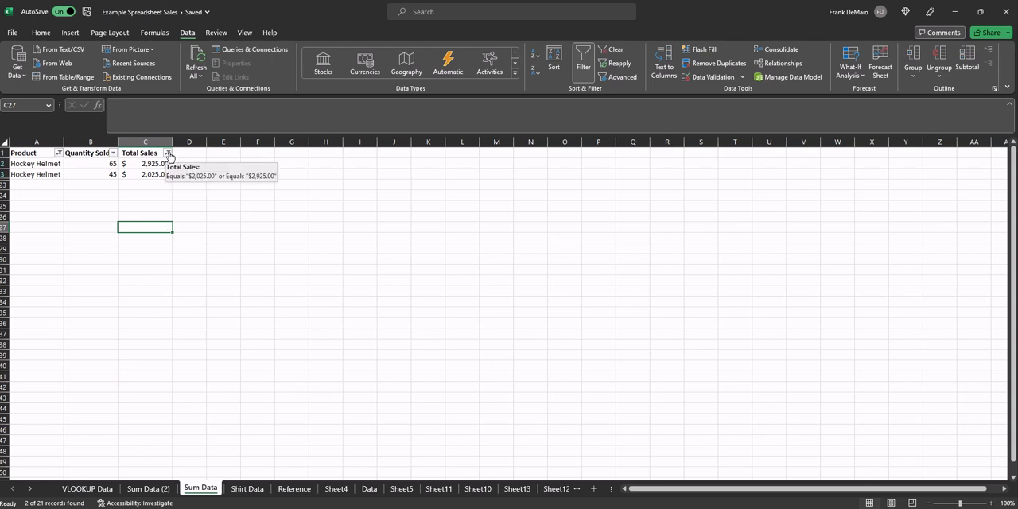
- Clear the filter from the Total Sales column and the filter from the Product column
left_click(168, 154)
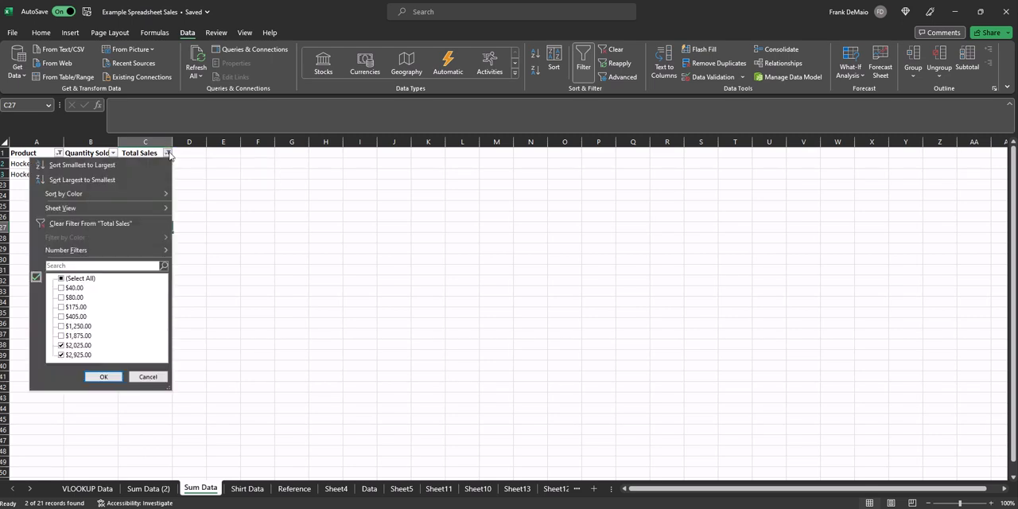
left_click(96, 223)
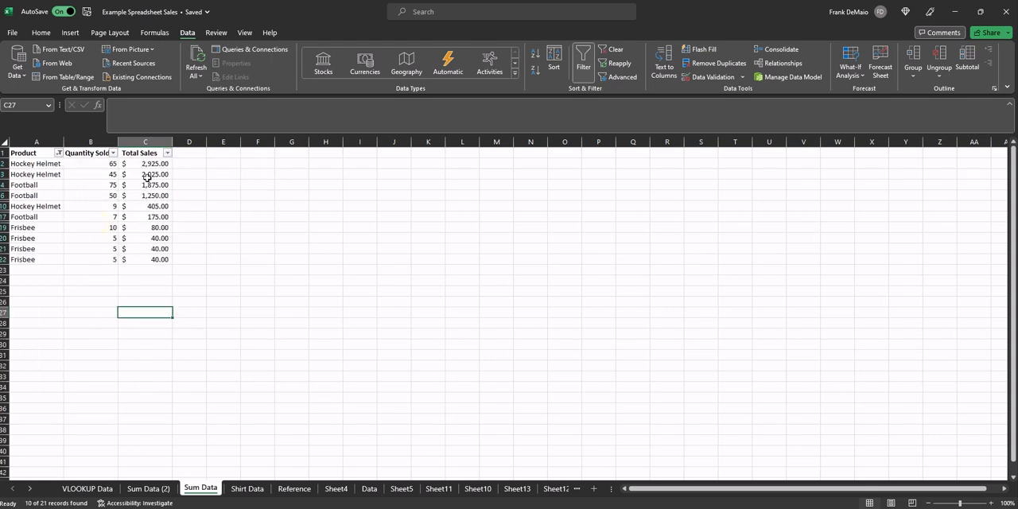
left_click(59, 152)
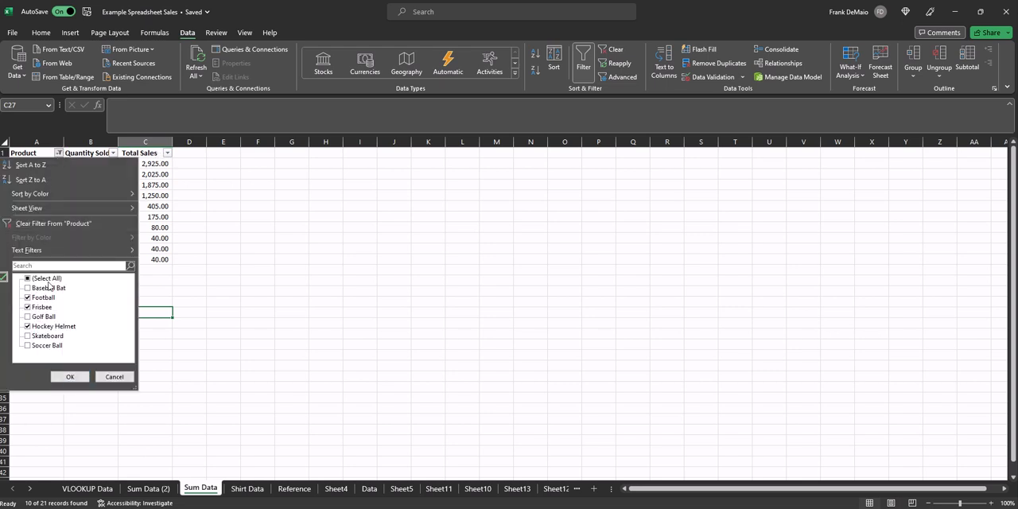
left_click(56, 225)
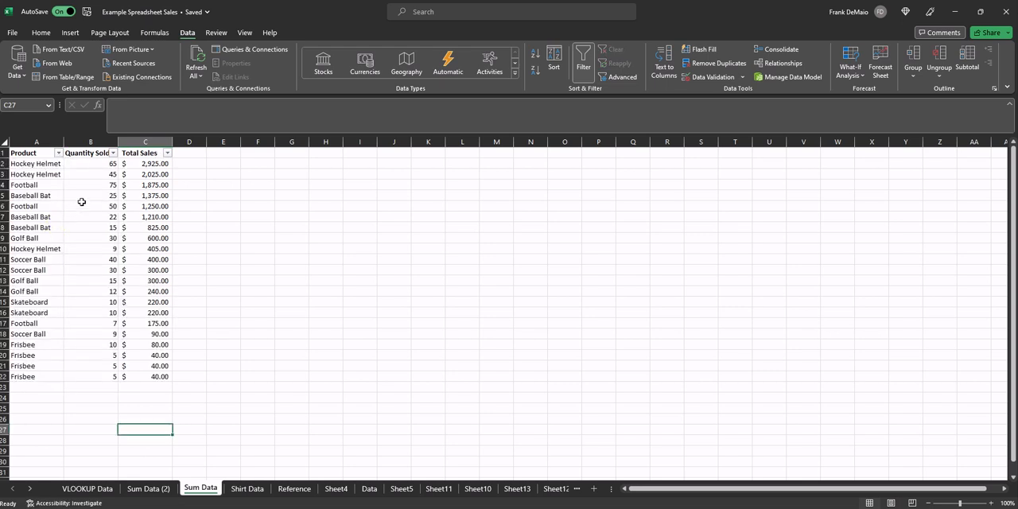
- Filter the Total Sales column across all products to show only the values $2,025.00 and $2,925.00
left_click(166, 154)
left_click(61, 279)
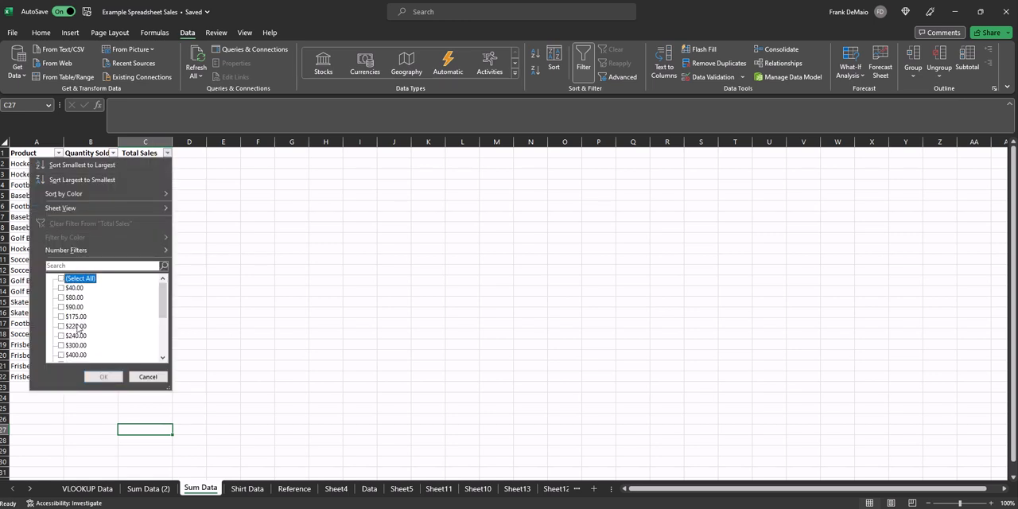
scroll(80, 326, "down", 3)
left_click(62, 345)
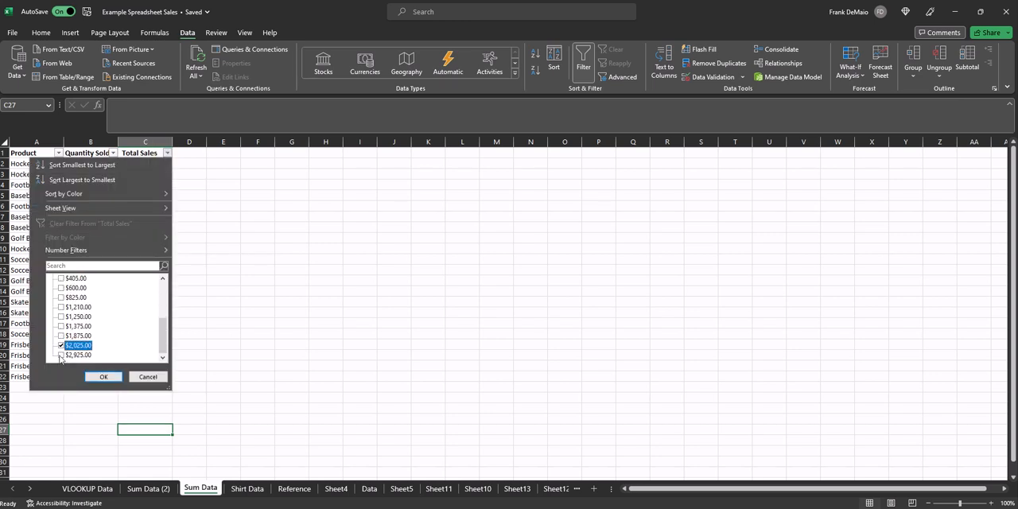
left_click(62, 354)
left_click(104, 376)
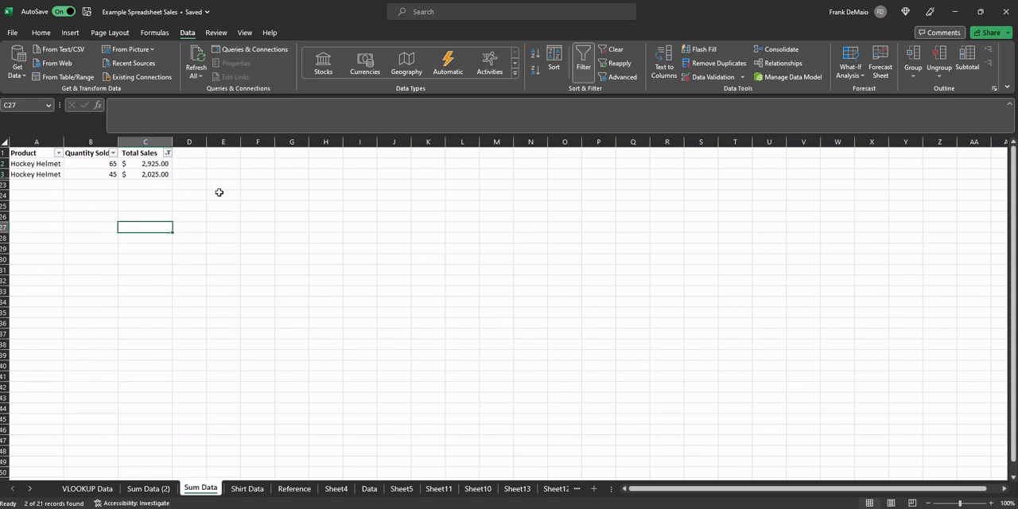
- Extend the Total Sales filter to also include $1,210.00, $1,250.00, $1,375.00 and $1,875.00
left_click(167, 153)
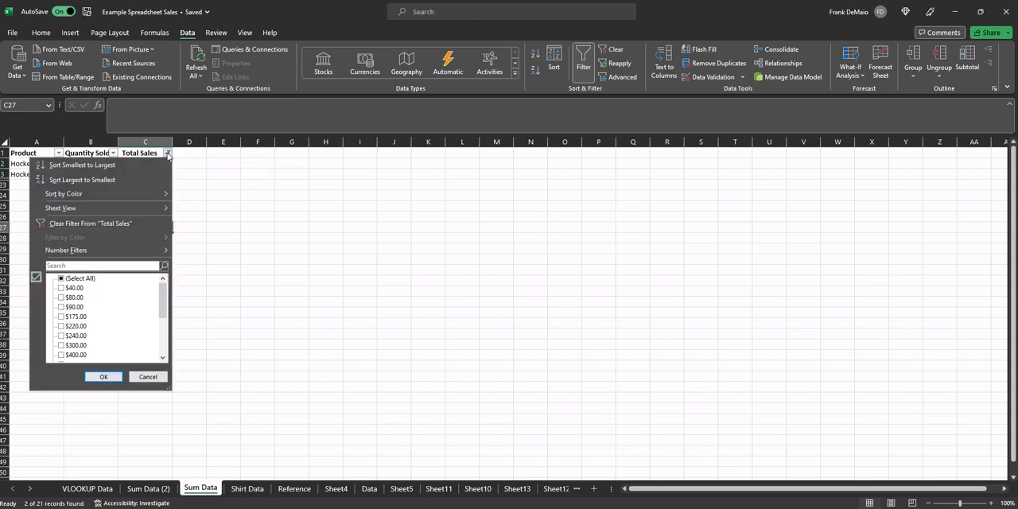
left_click_drag(162, 308, 162, 343)
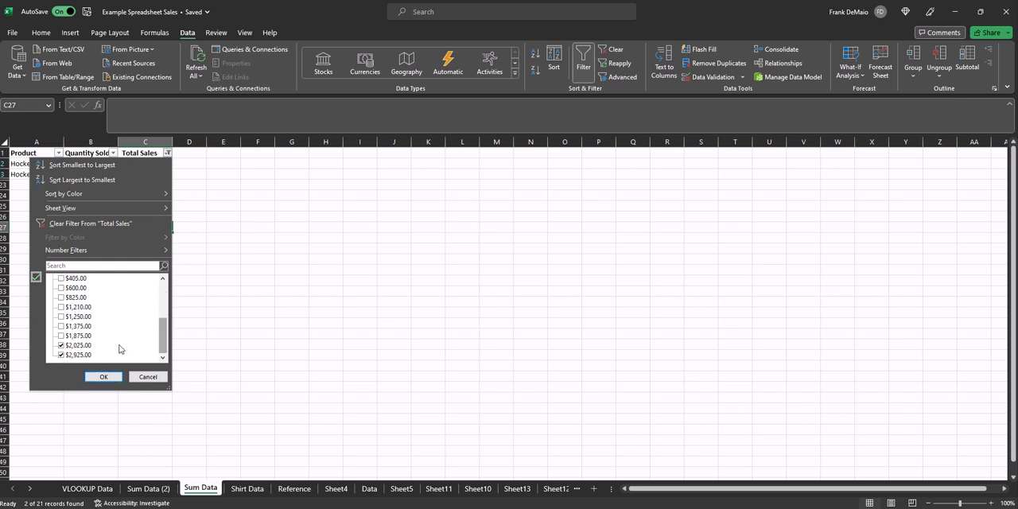
left_click(60, 307)
left_click(60, 316)
left_click(61, 326)
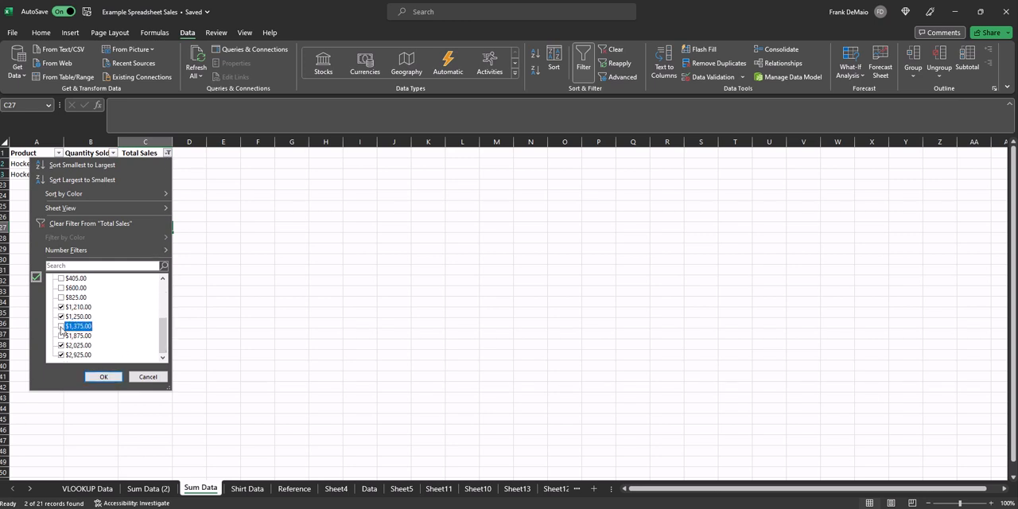
left_click(61, 335)
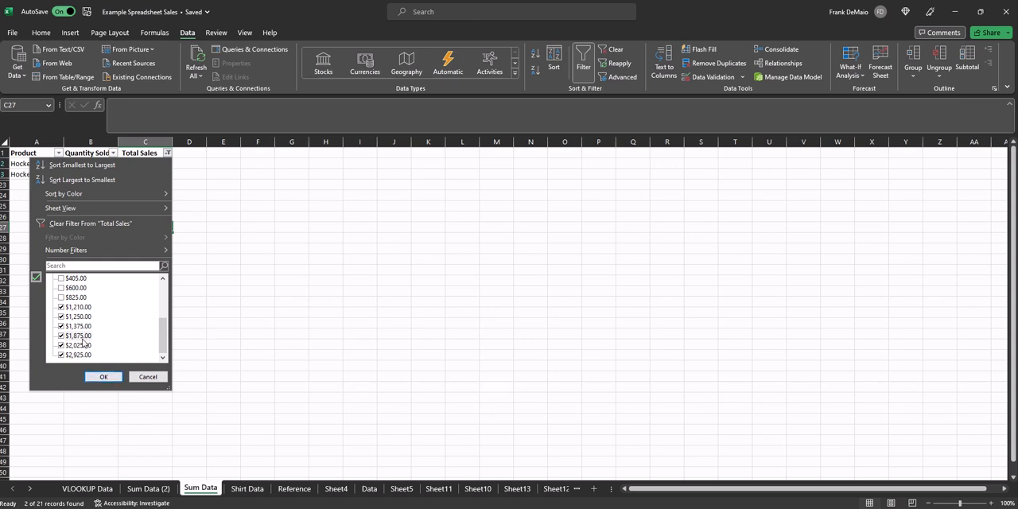
left_click(105, 377)
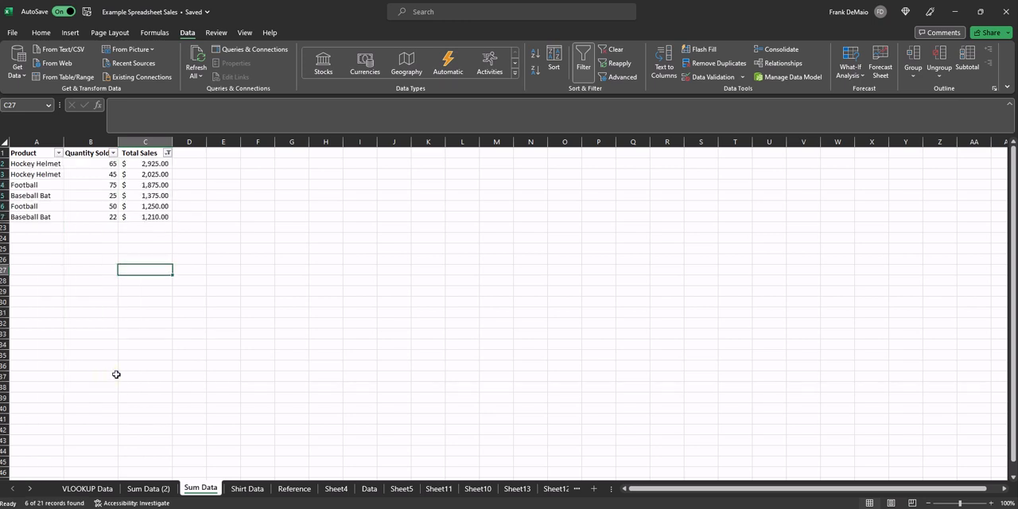
left_click(216, 239)
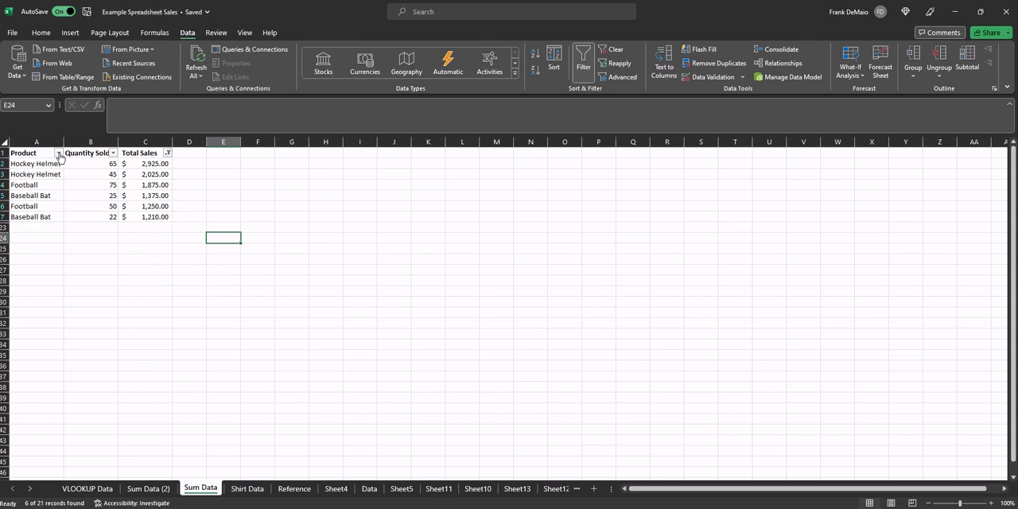
left_click(152, 261)
left_click(145, 239)
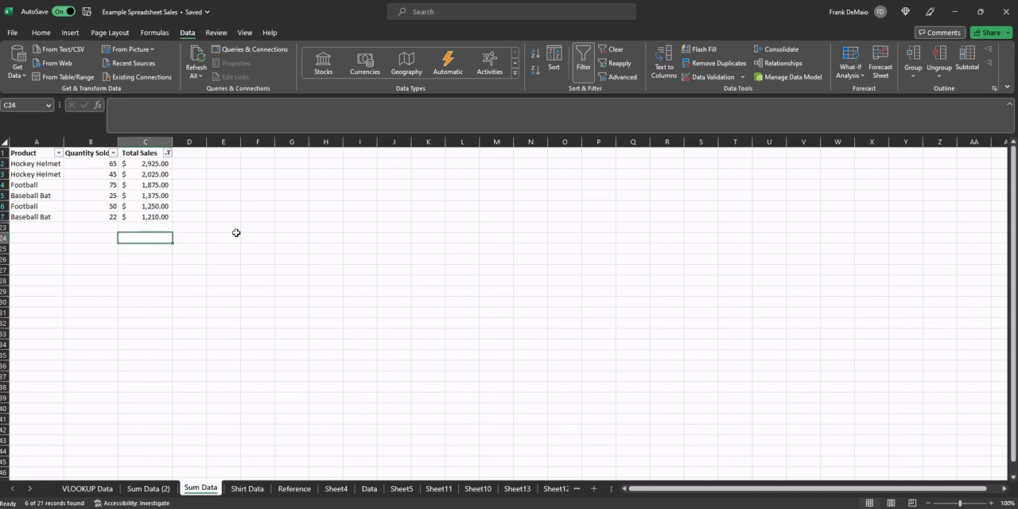
left_click(245, 241)
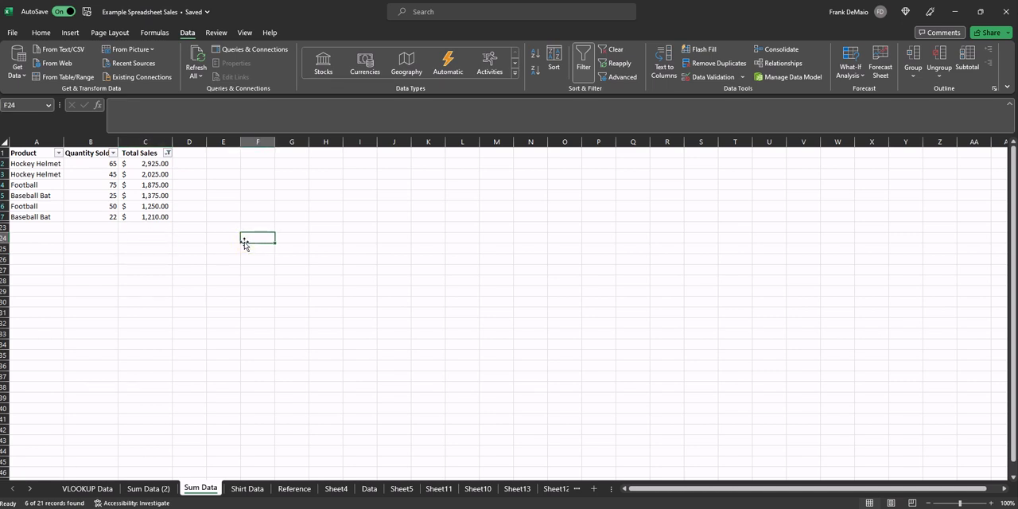